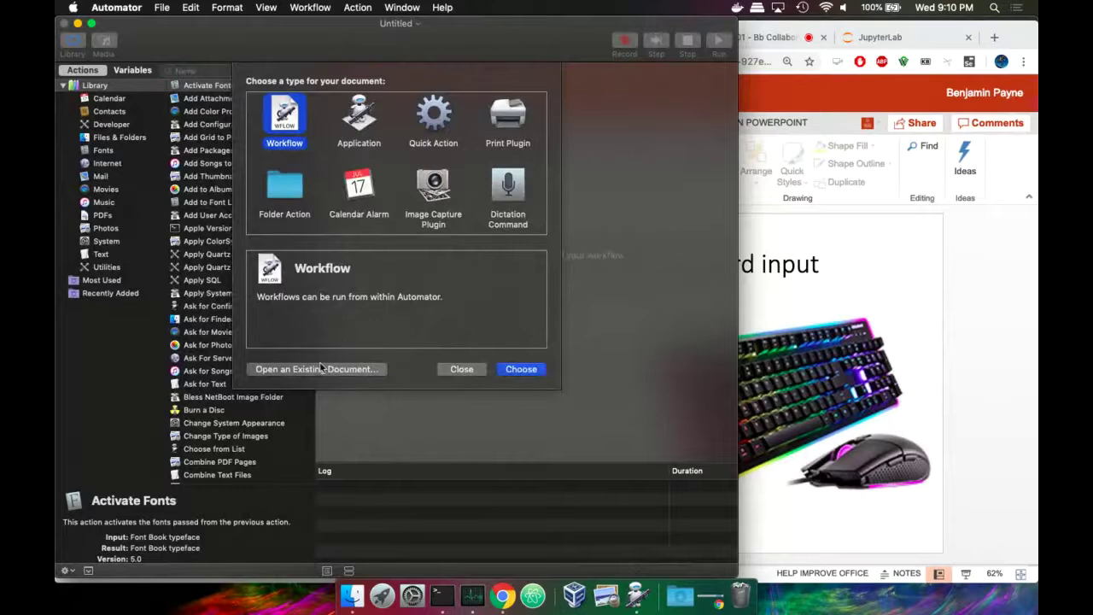
- Open the existing automator_example workflow from the week_05_automation folder
{"action": "left_click", "coordinate": [318, 369]}
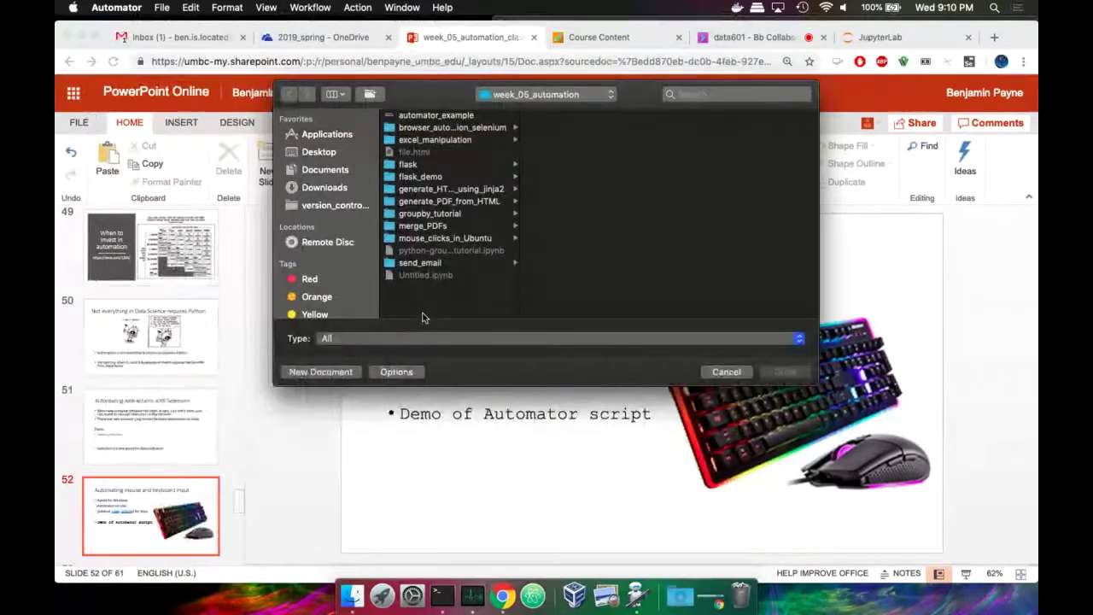
{"action": "left_click", "coordinate": [415, 116]}
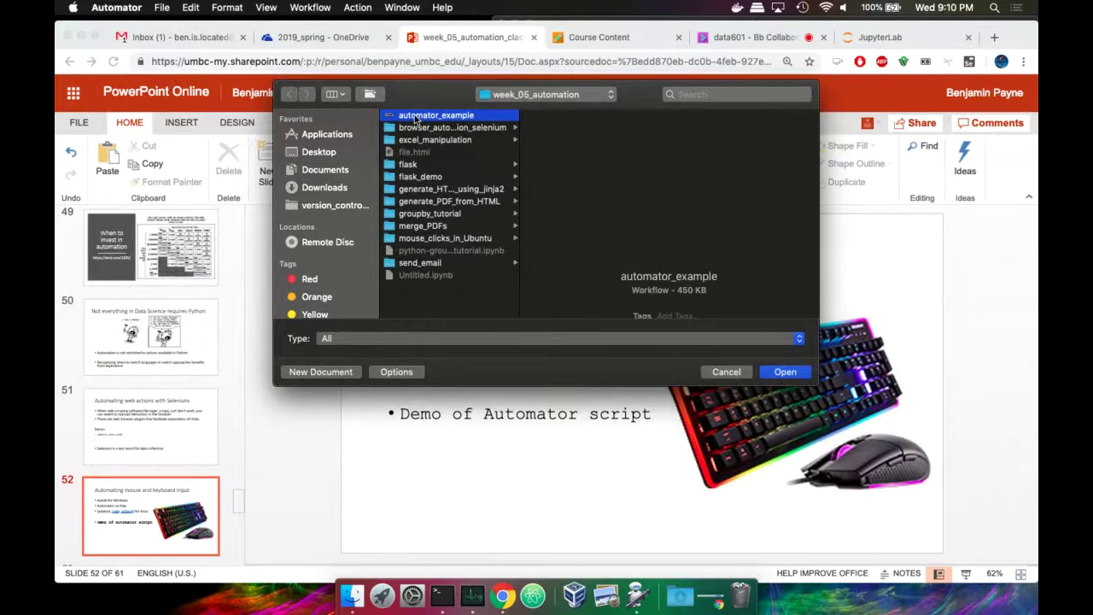
{"action": "double_click", "coordinate": [416, 116]}
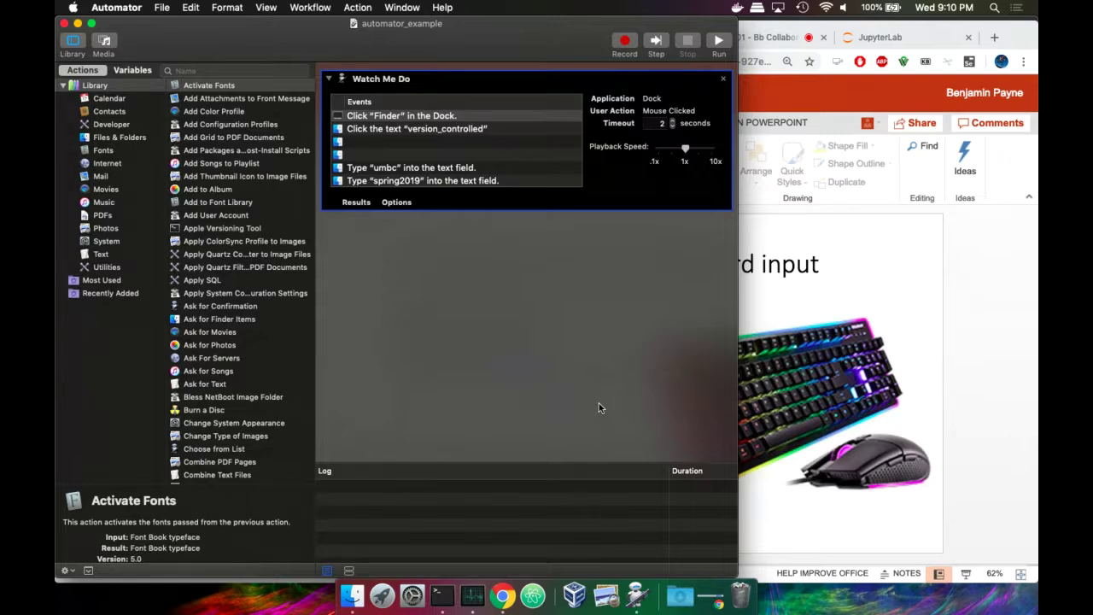
- Try running the automator_example workflow with its Watch Me Do action, and dismiss the resulting alert
{"action": "left_click", "coordinate": [718, 46]}
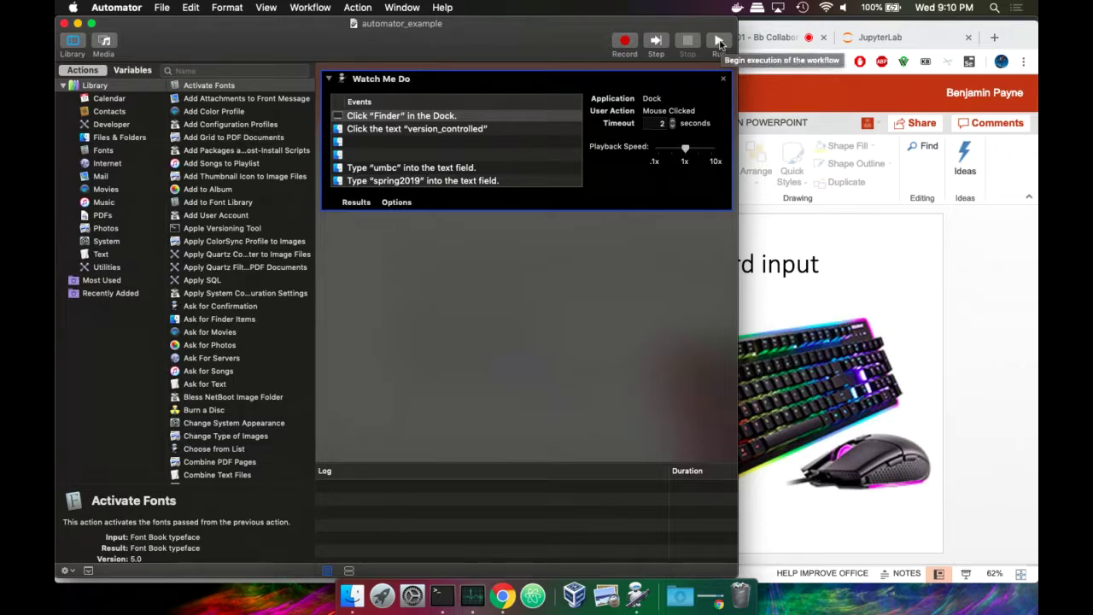
{"action": "left_click", "coordinate": [718, 44]}
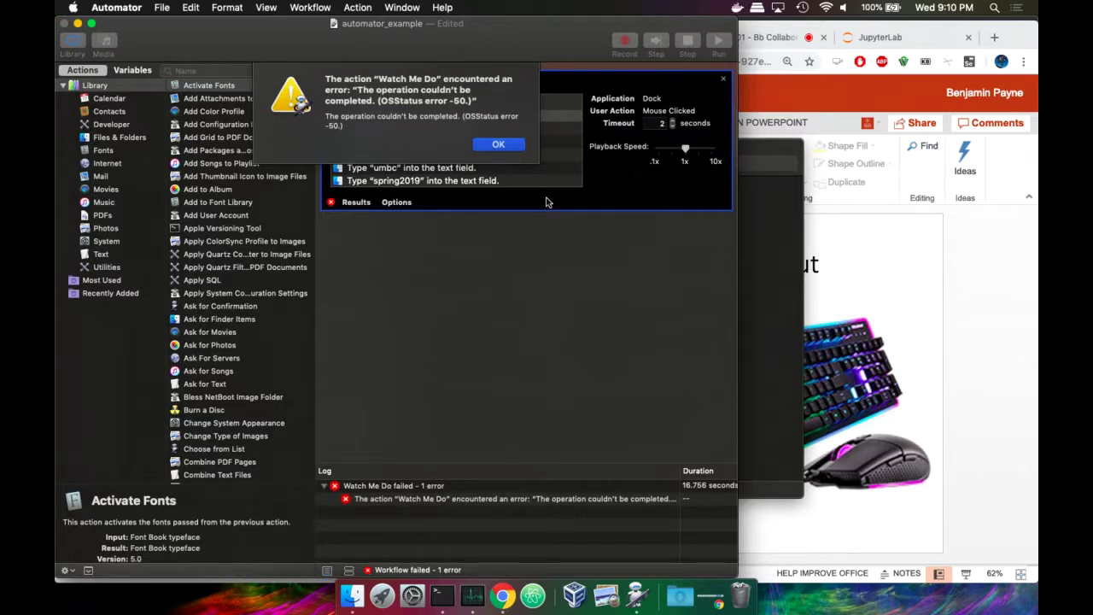
{"action": "left_click", "coordinate": [499, 147]}
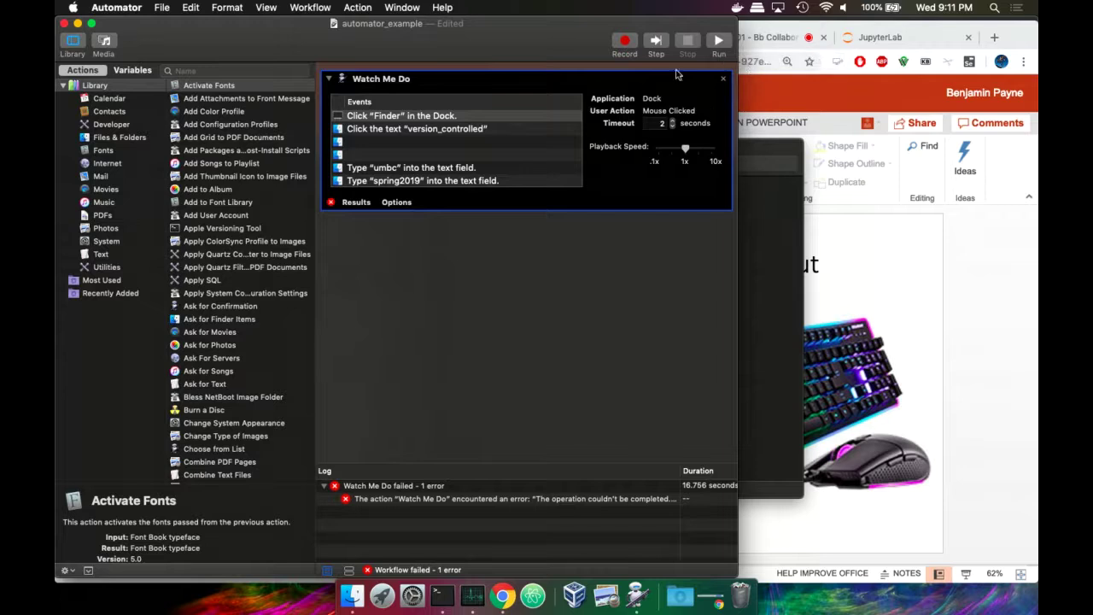
- Run the automator_example workflow a second time, and close its window
{"action": "left_click", "coordinate": [717, 43]}
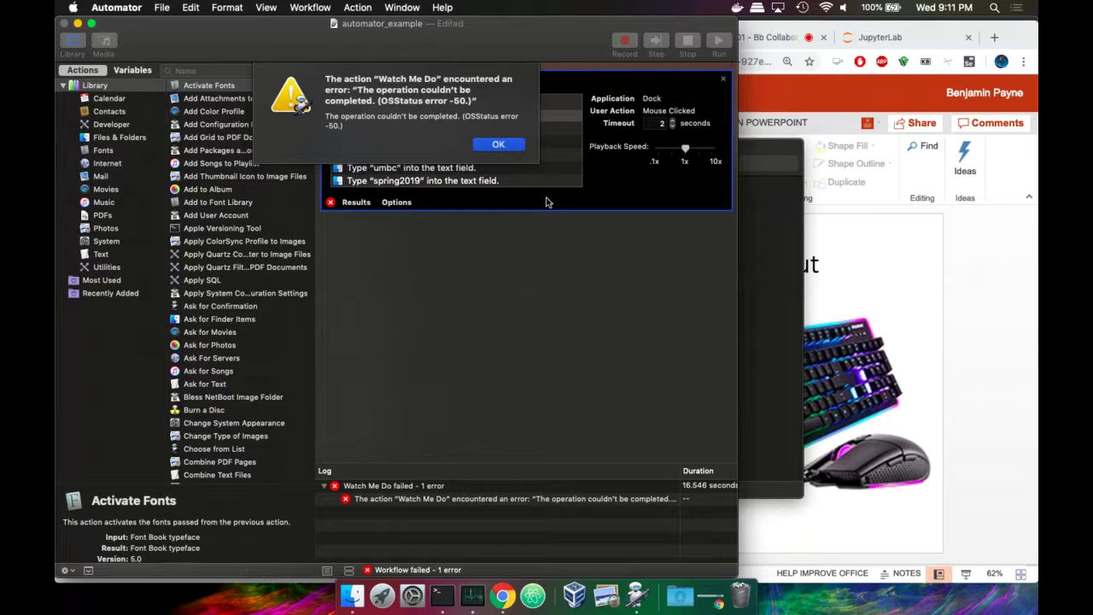
{"action": "left_click", "coordinate": [498, 145]}
{"action": "left_click", "coordinate": [499, 146]}
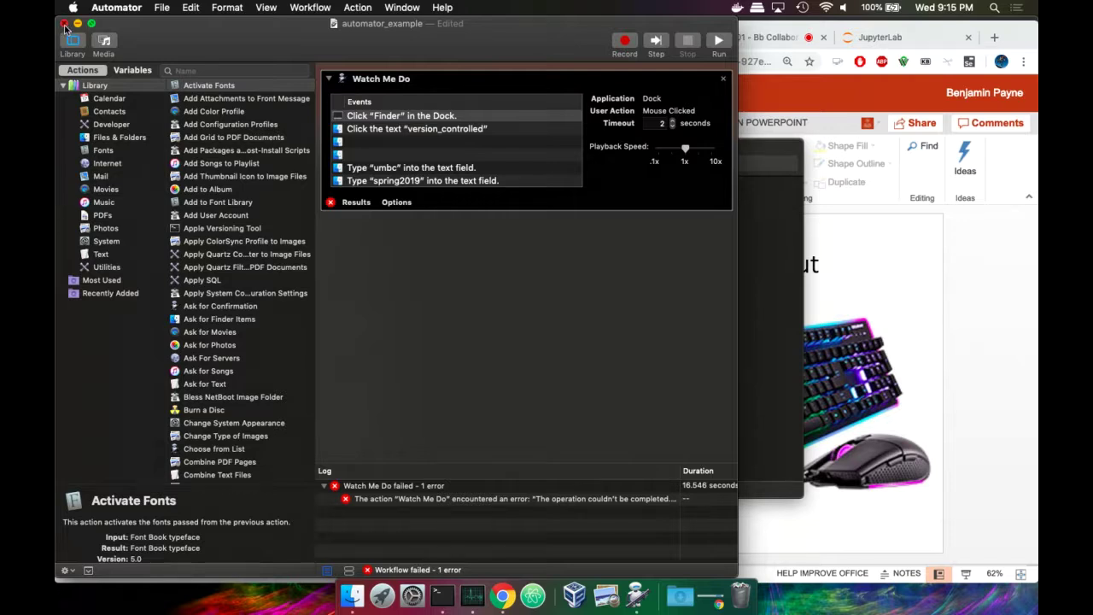
{"action": "left_click", "coordinate": [65, 24]}
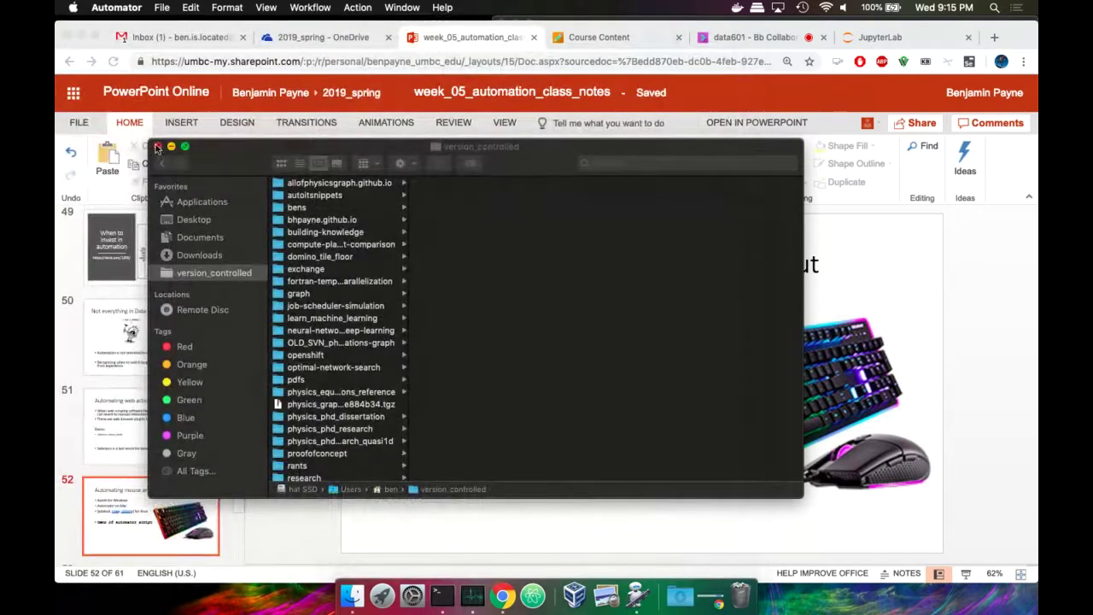
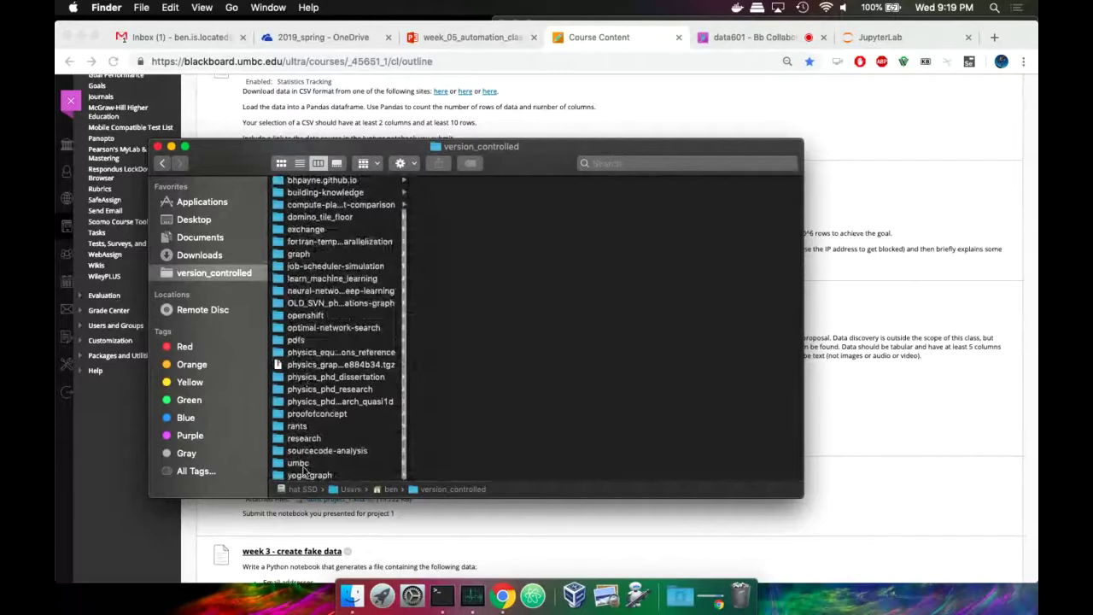
- Browse in Finder from version_controlled through umbc, spring2019 and jupyter_notebooks to the week_05_automation folder
{"action": "left_click", "coordinate": [304, 463]}
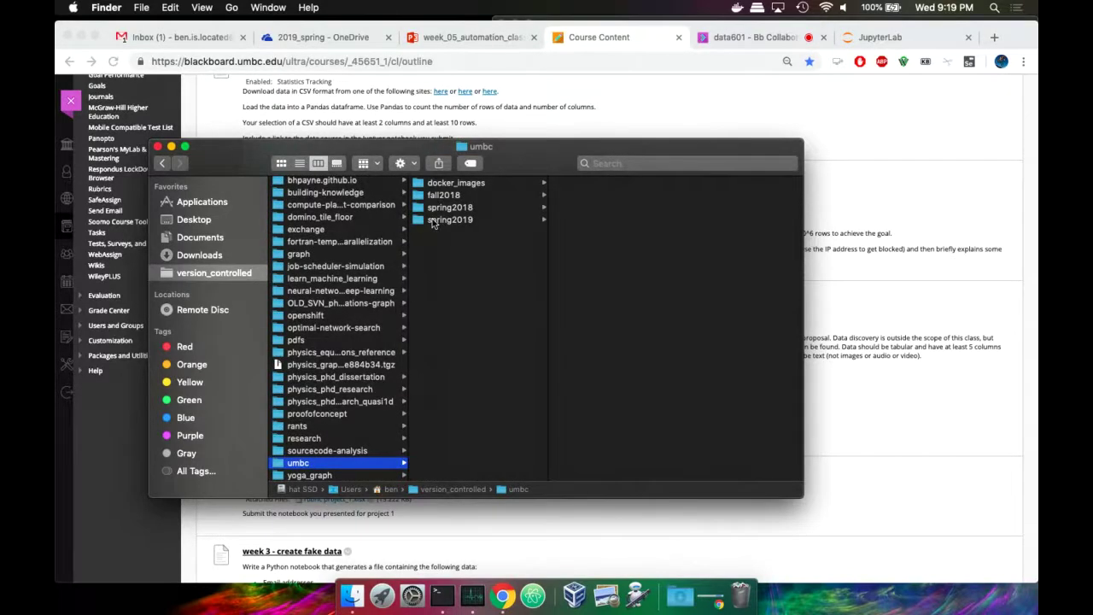
{"action": "left_click", "coordinate": [433, 222]}
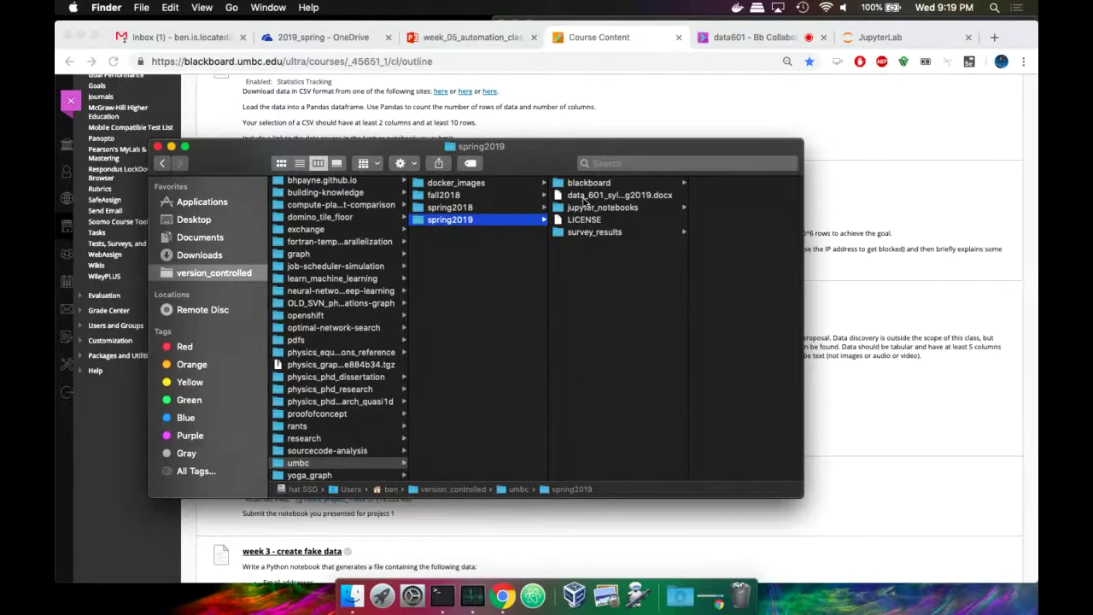
{"action": "left_click", "coordinate": [584, 232]}
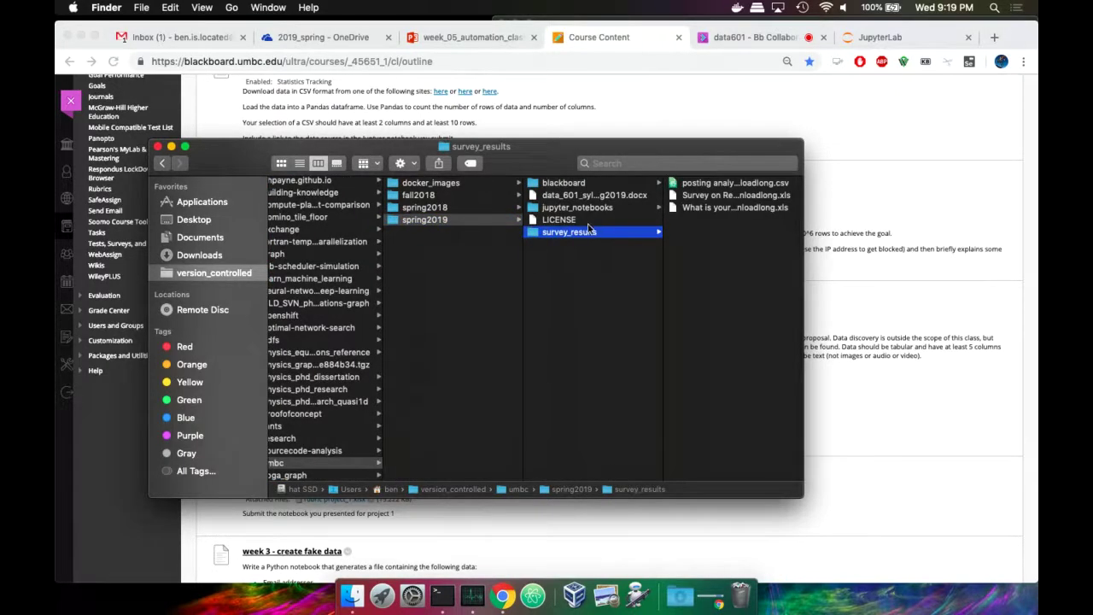
{"action": "left_click", "coordinate": [576, 211]}
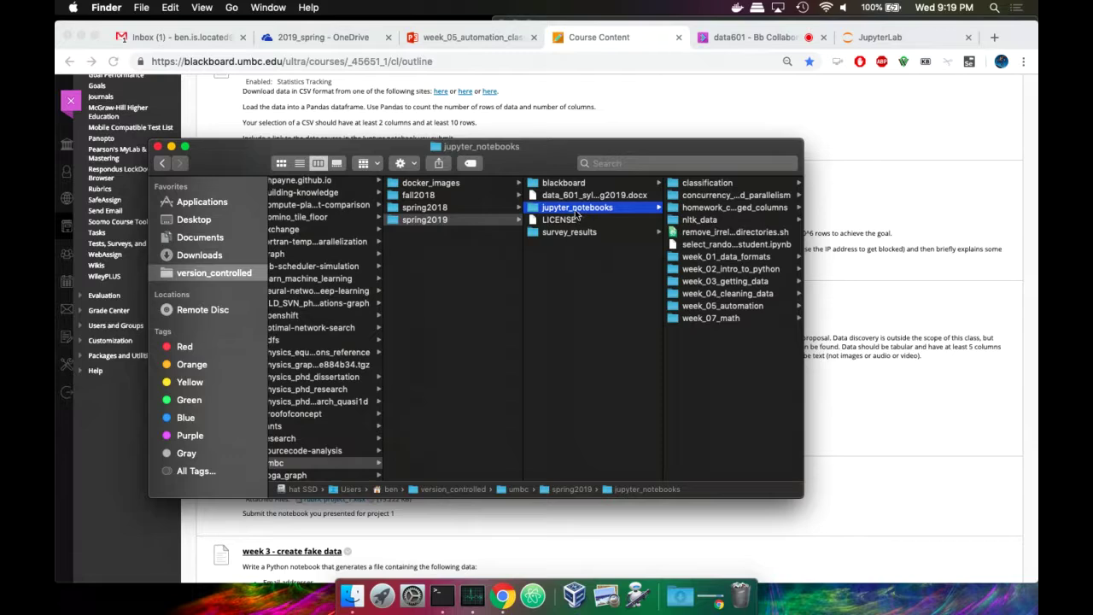
{"action": "left_click", "coordinate": [696, 316]}
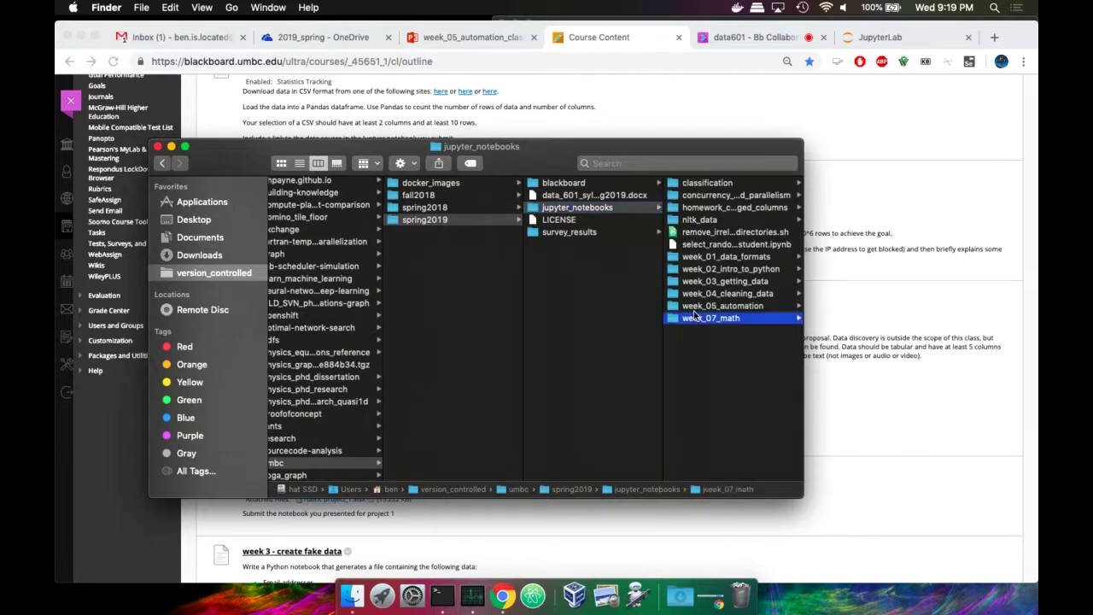
{"action": "left_click", "coordinate": [642, 307]}
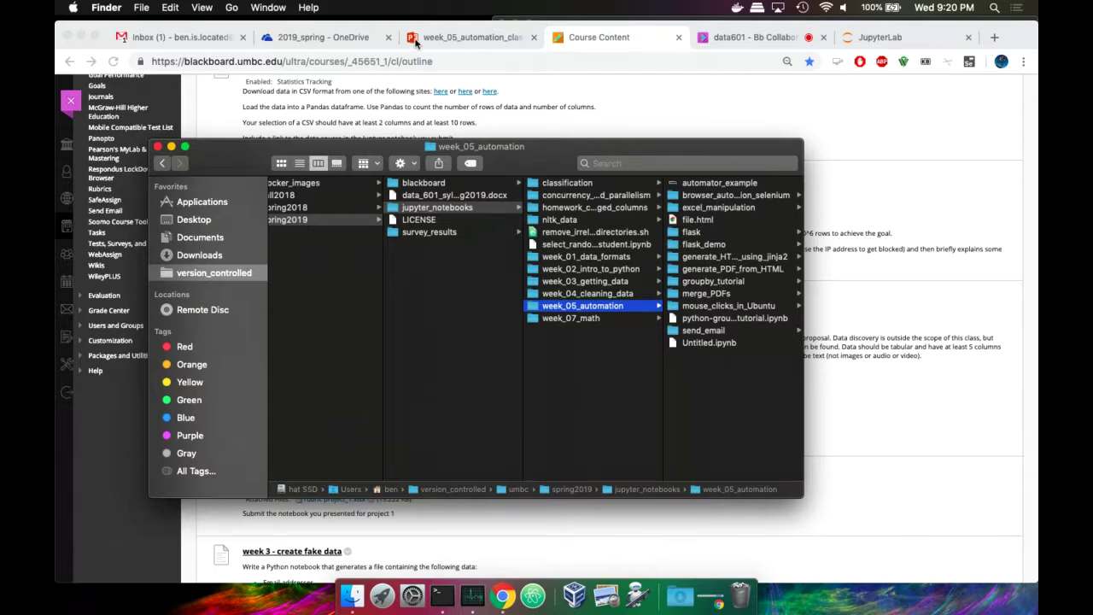
- Switch to OneDrive in Chrome and open the week_05_homework_XLSX_openpyxl workbook from the 2019_spring folder
{"action": "left_click", "coordinate": [351, 42]}
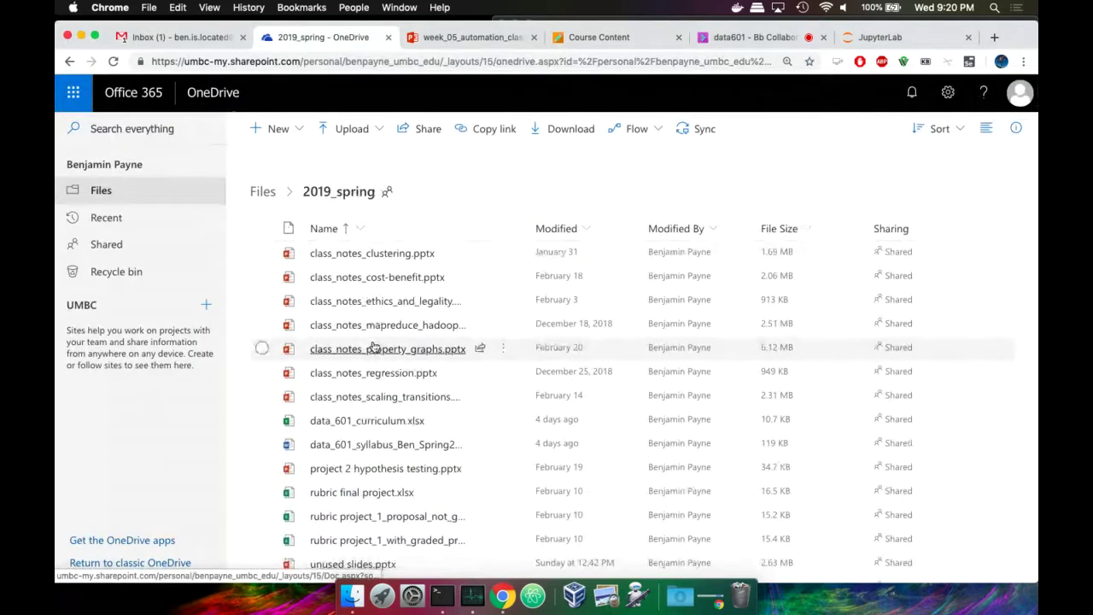
{"action": "scroll", "coordinate": [373, 346], "scroll_direction": "down", "scroll_amount": 3}
{"action": "scroll", "coordinate": [374, 347], "scroll_direction": "down", "scroll_amount": 4}
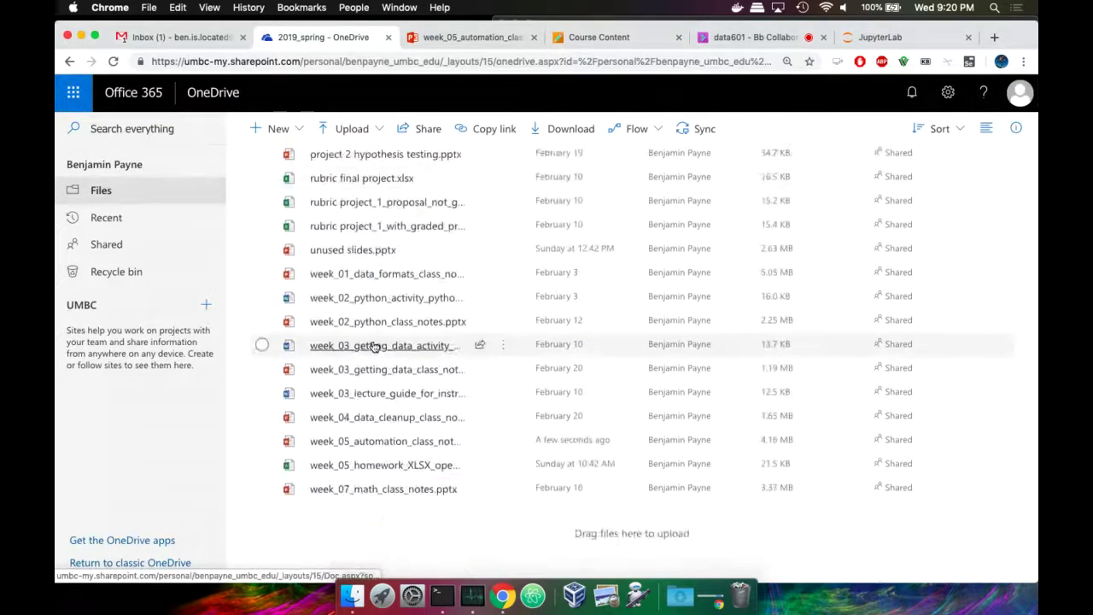
{"action": "left_click", "coordinate": [374, 465]}
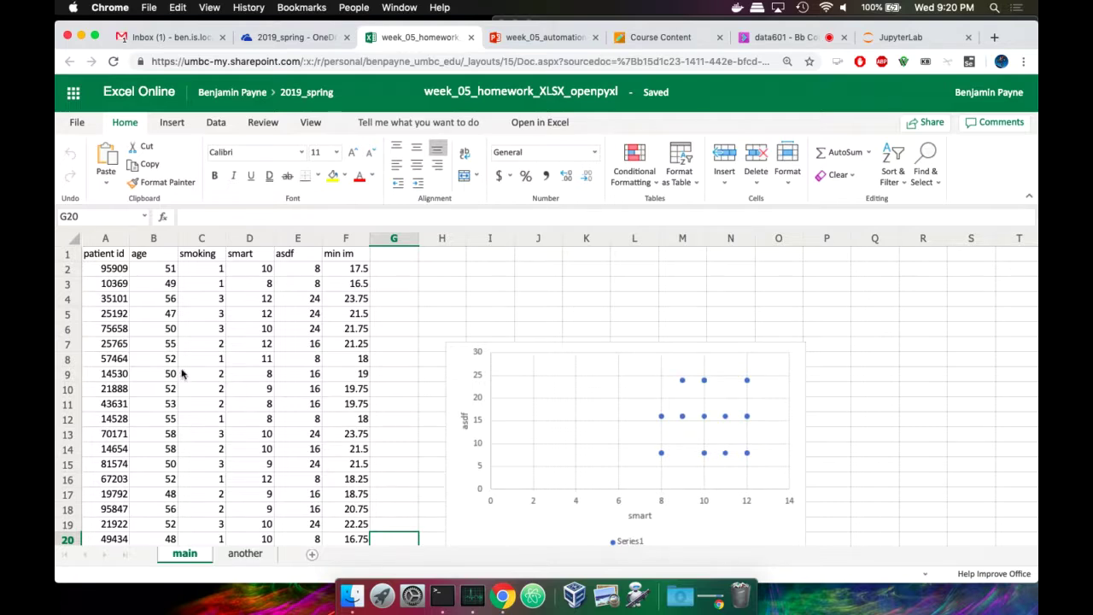
- Examine row 8 of the main worksheet from the age column across to the formula in cell E8
{"action": "left_click", "coordinate": [145, 355]}
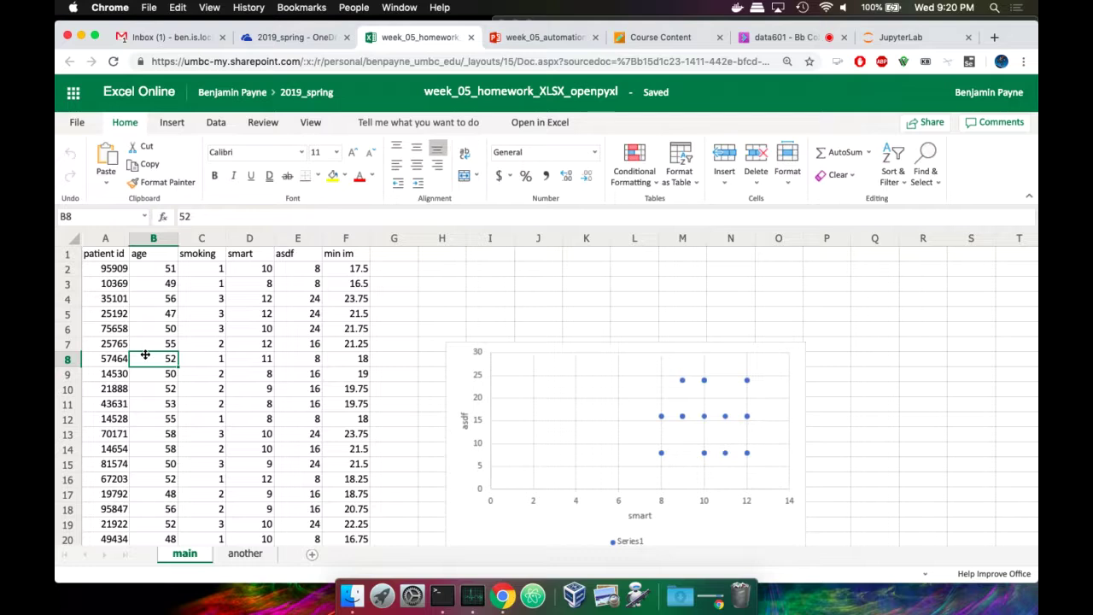
{"action": "key", "text": "Right"}
{"action": "key", "text": "Right"}
{"action": "key", "text": "Right"}
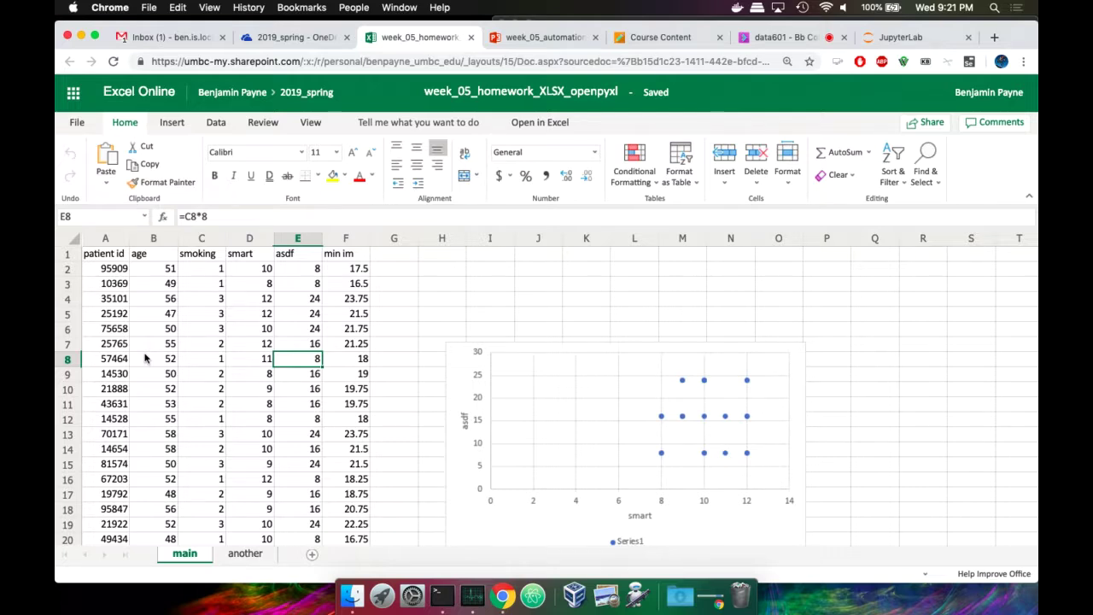
- View the data and chart on the another worksheet, and return to cell A2 on main
{"action": "left_click", "coordinate": [245, 554]}
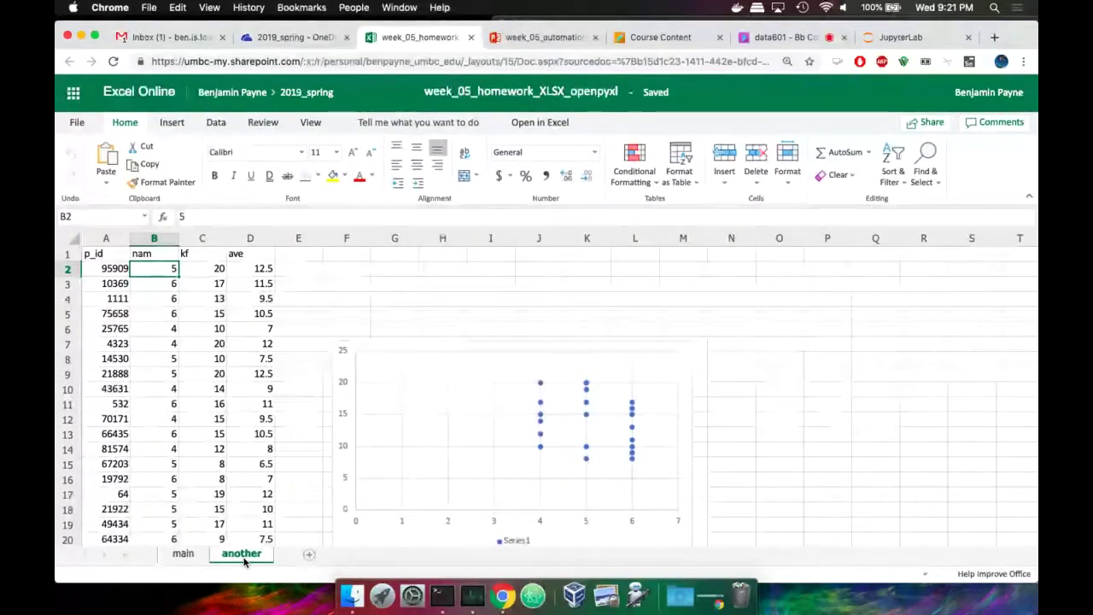
{"action": "left_click", "coordinate": [182, 553]}
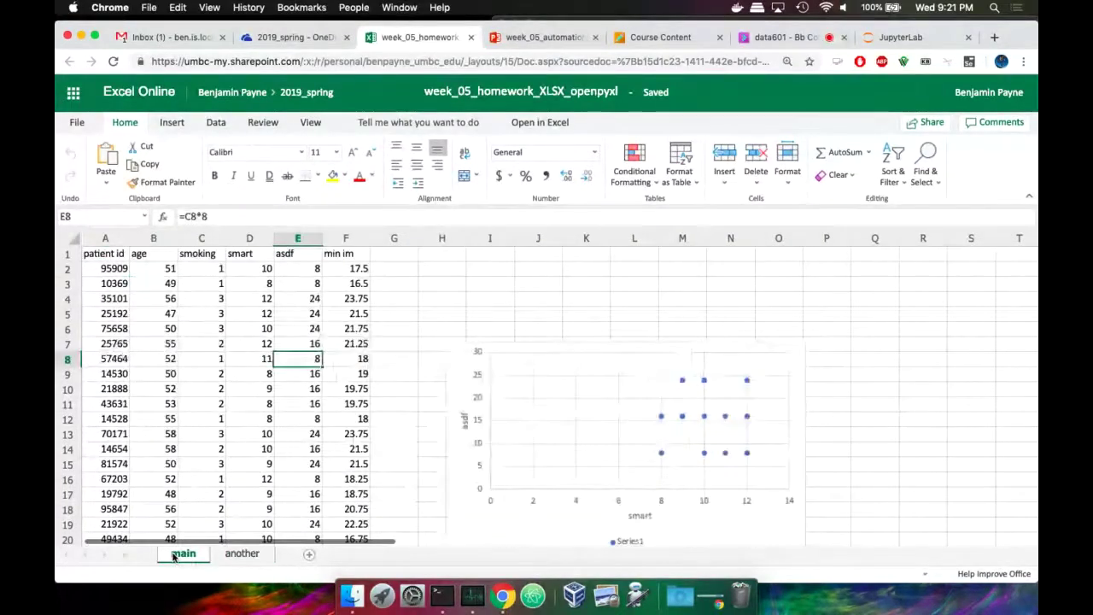
{"action": "left_click", "coordinate": [98, 267]}
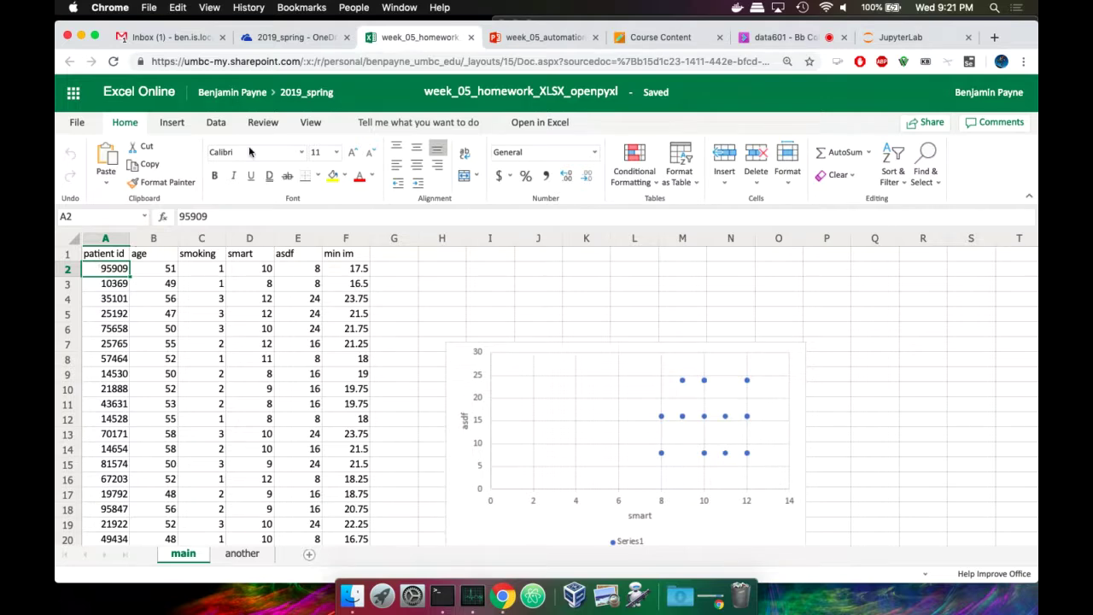
- Present the "Homework: use openpyxl" slide of week_05_automation_class_notes full screen, and exit the slideshow
{"action": "left_click", "coordinate": [278, 43]}
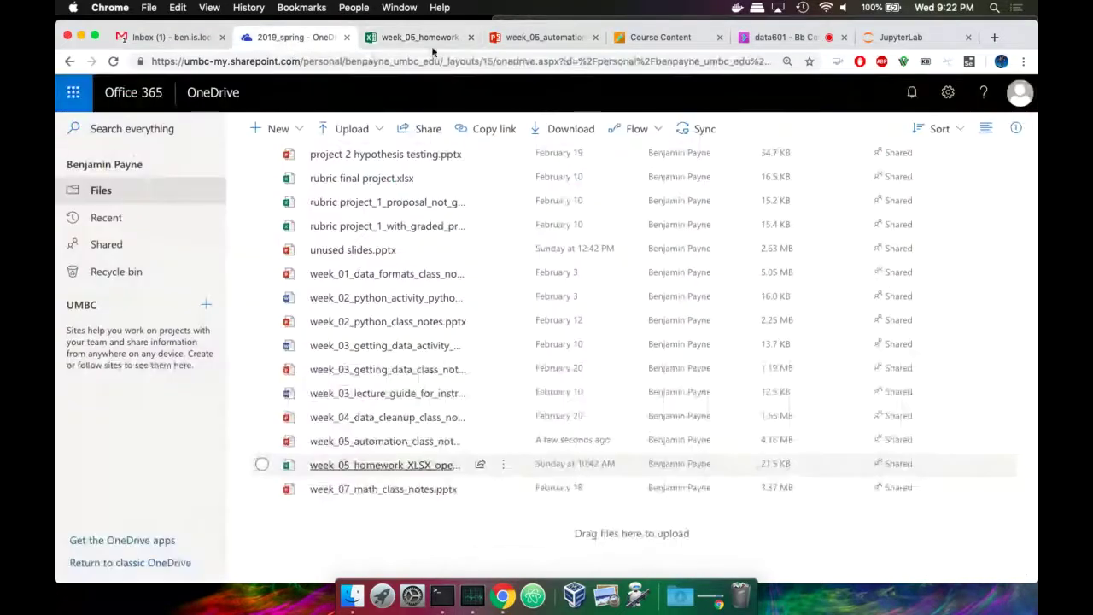
{"action": "left_click", "coordinate": [564, 38]}
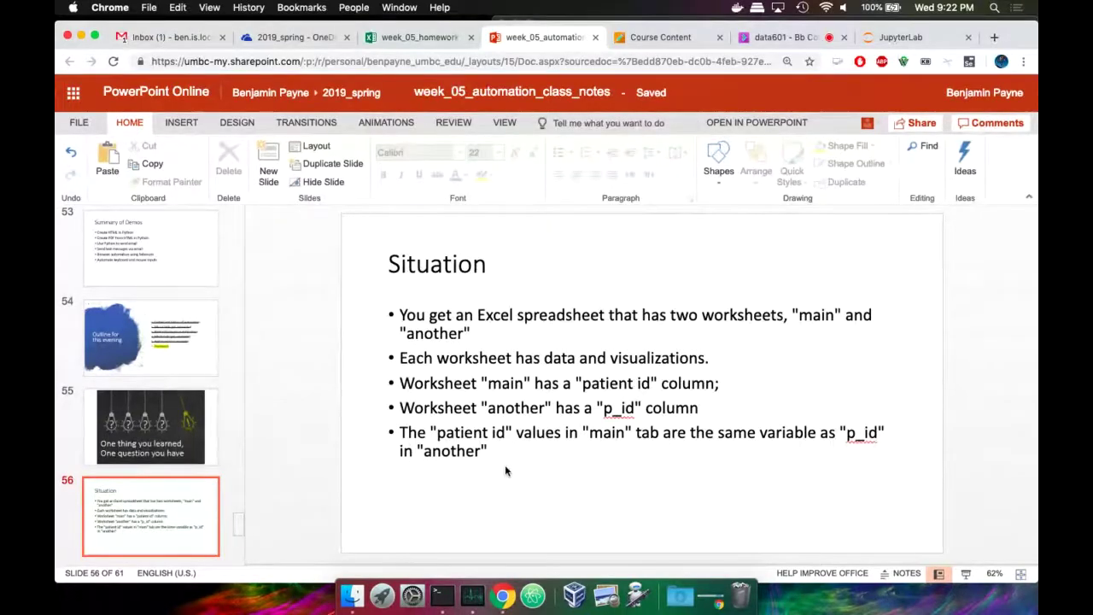
{"action": "left_click", "coordinate": [197, 508]}
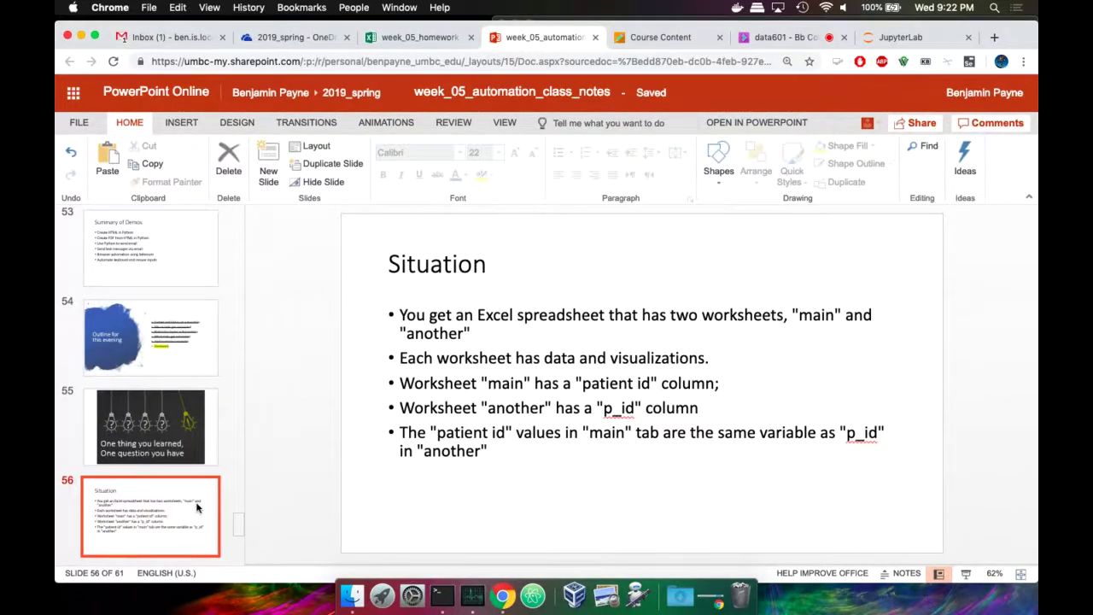
{"action": "key", "text": "Down"}
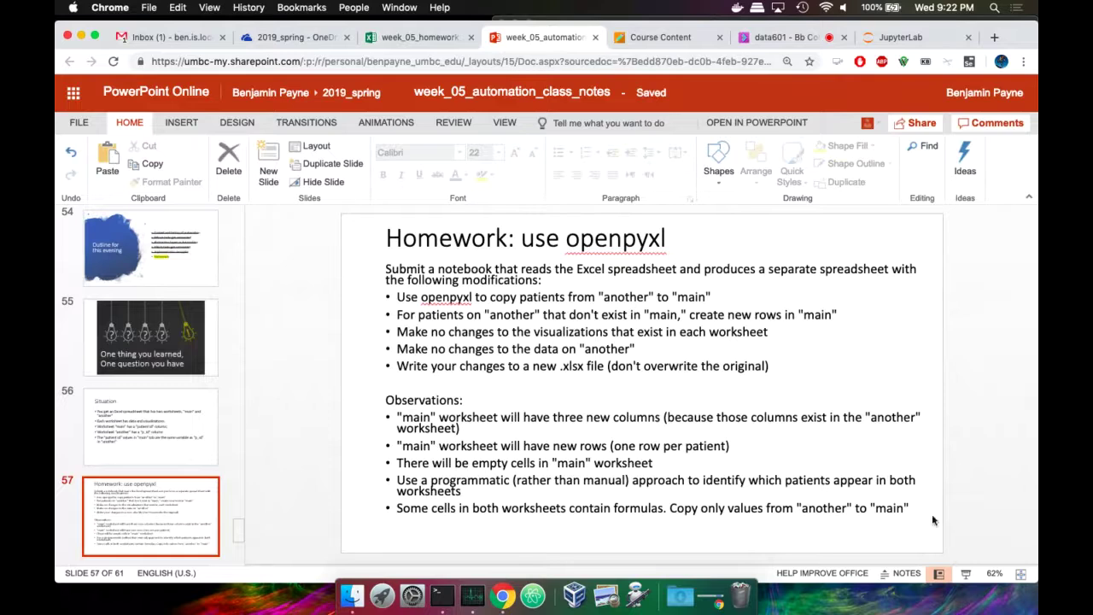
{"action": "left_click", "coordinate": [966, 573]}
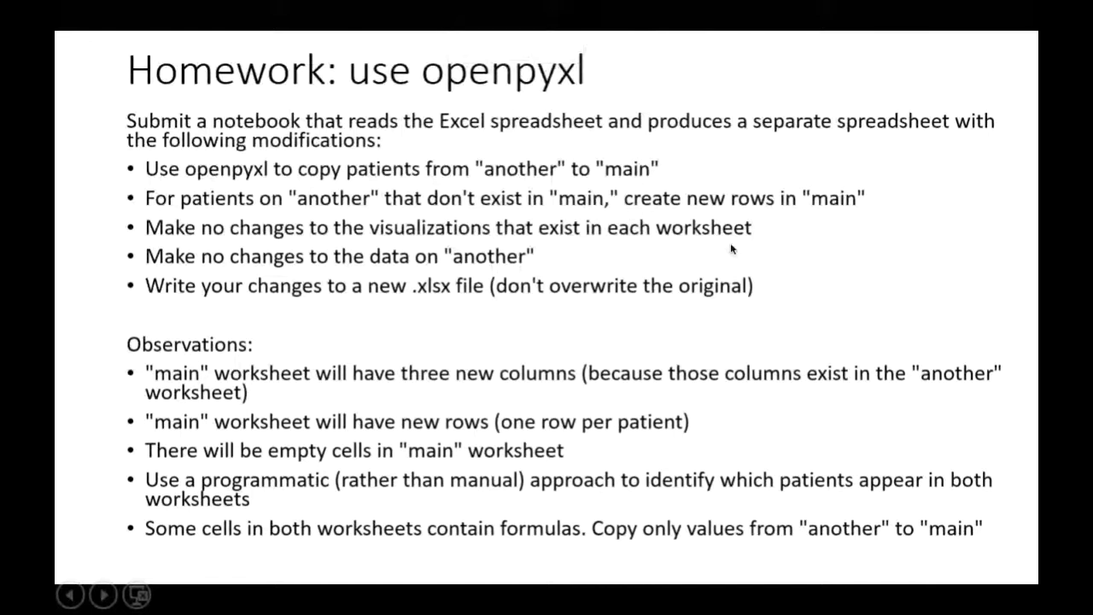
{"action": "key", "text": "Escape"}
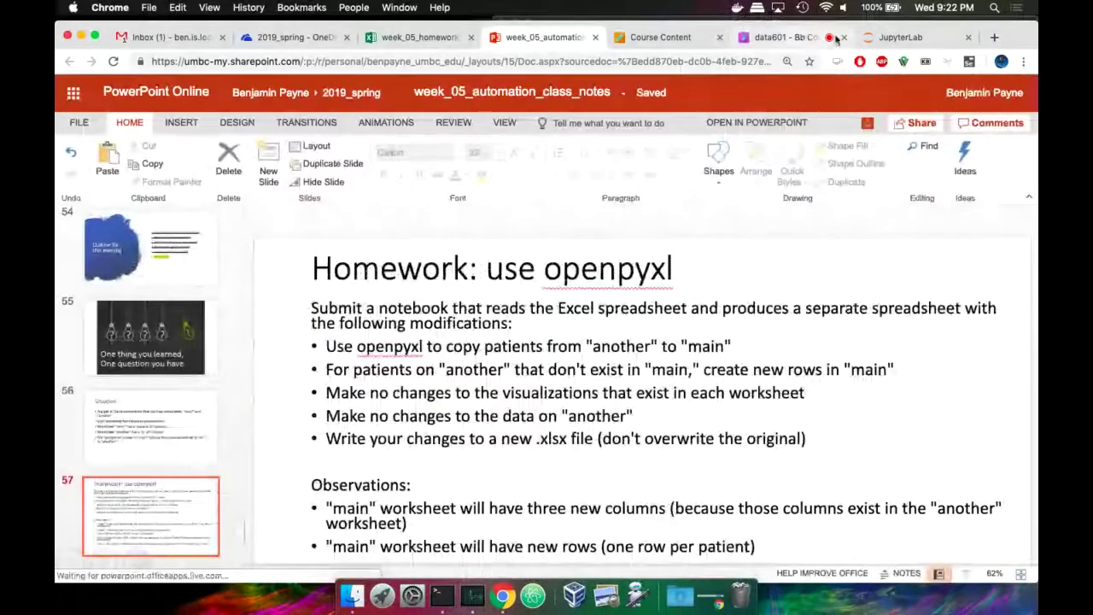
- Return to the homework workbook and examine the patient id column on main, cell by cell below A2
{"action": "left_click", "coordinate": [901, 37]}
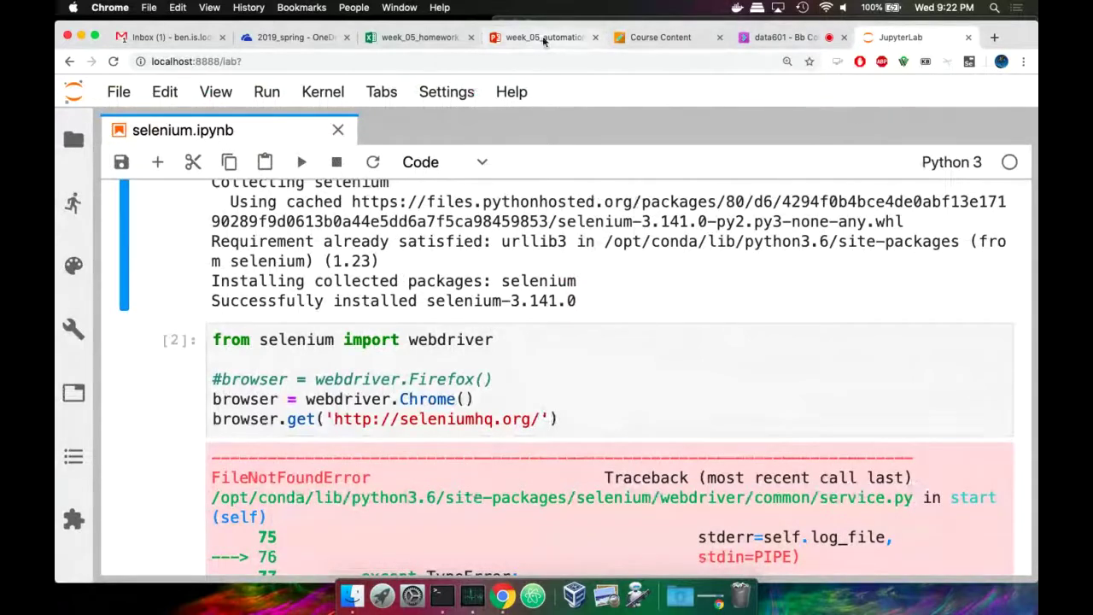
{"action": "left_click", "coordinate": [442, 46]}
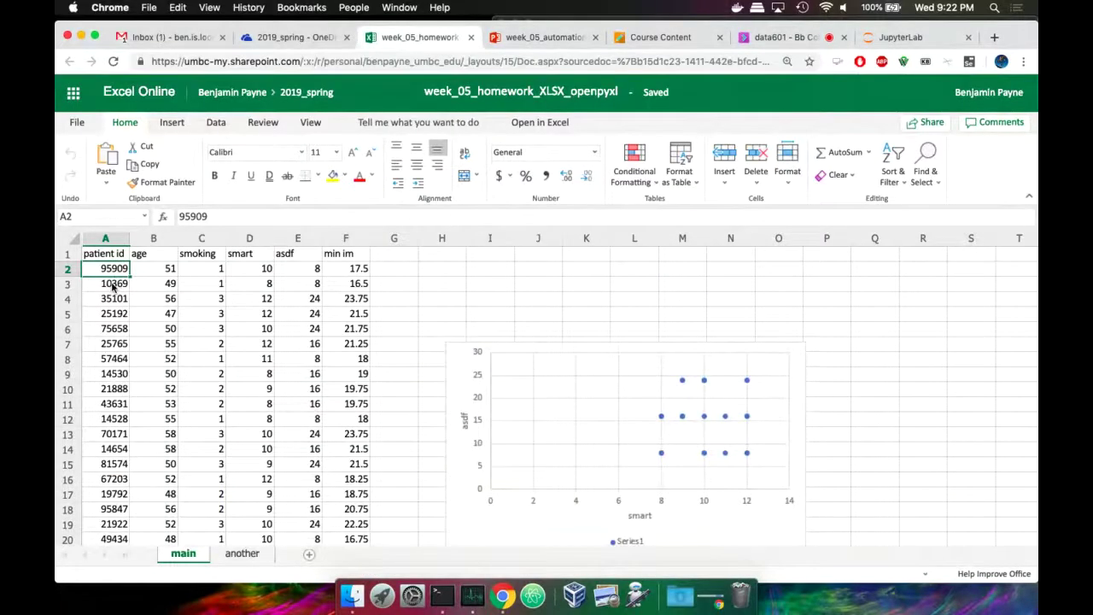
{"action": "key", "text": "Down"}
{"action": "key", "text": "Down"}
{"action": "key", "text": "Down"}
{"action": "key", "text": "Down"}
{"action": "key", "text": "Down"}
{"action": "key", "text": "Down"}
{"action": "key", "text": "Down"}
{"action": "key", "text": "Down"}
{"action": "key", "text": "Down"}
{"action": "key", "text": "Down"}
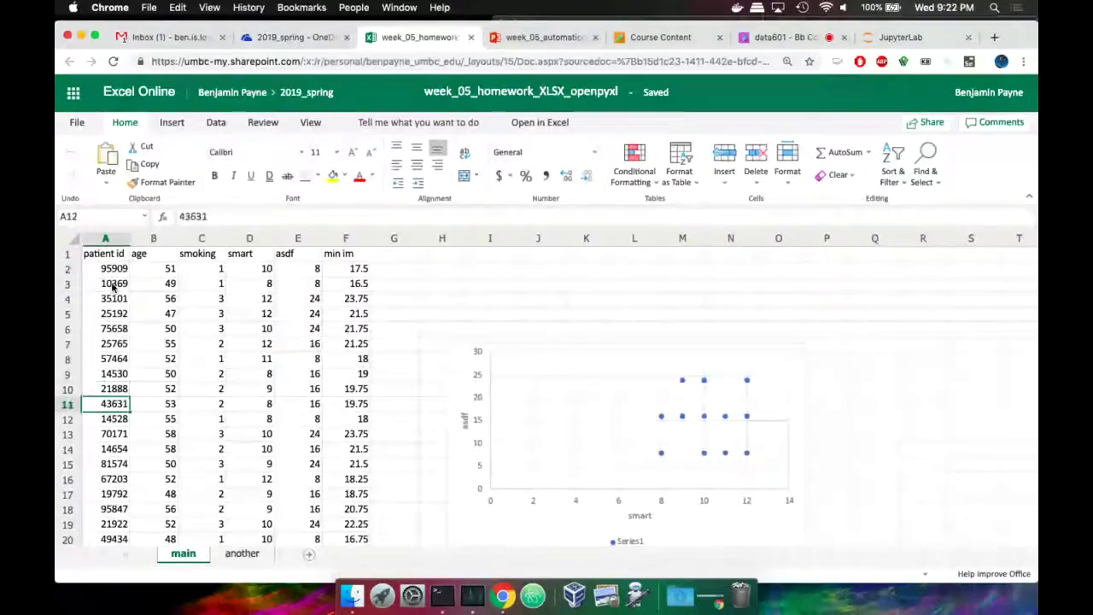
- Examine the p_id column on the another worksheet, cell by cell from A2 to A10
{"action": "left_click", "coordinate": [240, 555]}
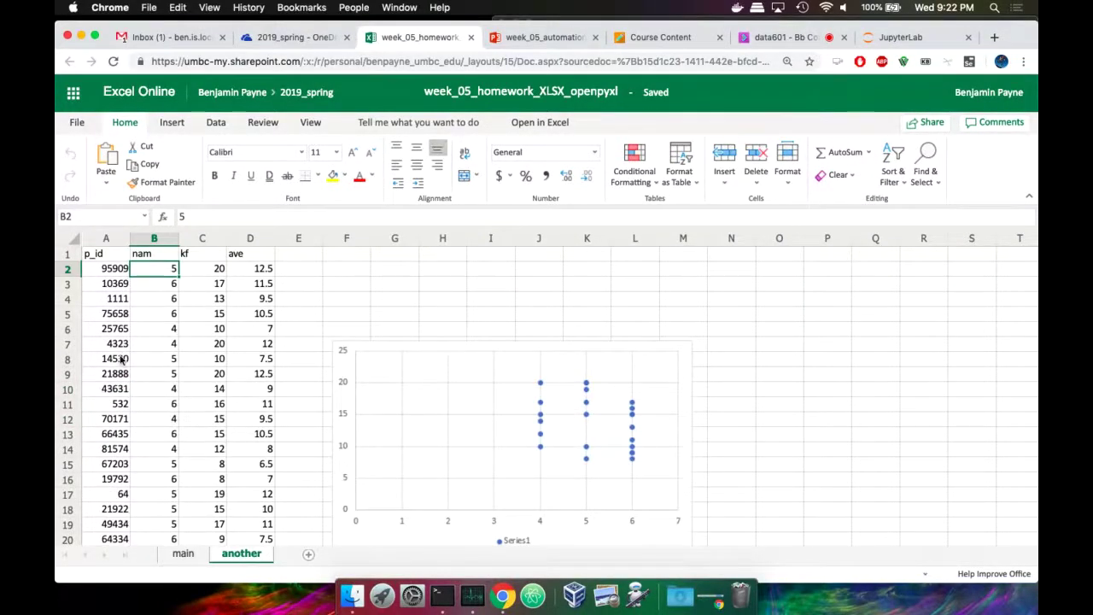
{"action": "left_click", "coordinate": [106, 270]}
{"action": "key", "text": "Down"}
{"action": "key", "text": "Down"}
{"action": "key", "text": "Down"}
{"action": "key", "text": "Down"}
{"action": "key", "text": "Down"}
{"action": "key", "text": "Down"}
{"action": "key", "text": "Down"}
{"action": "key", "text": "Down"}
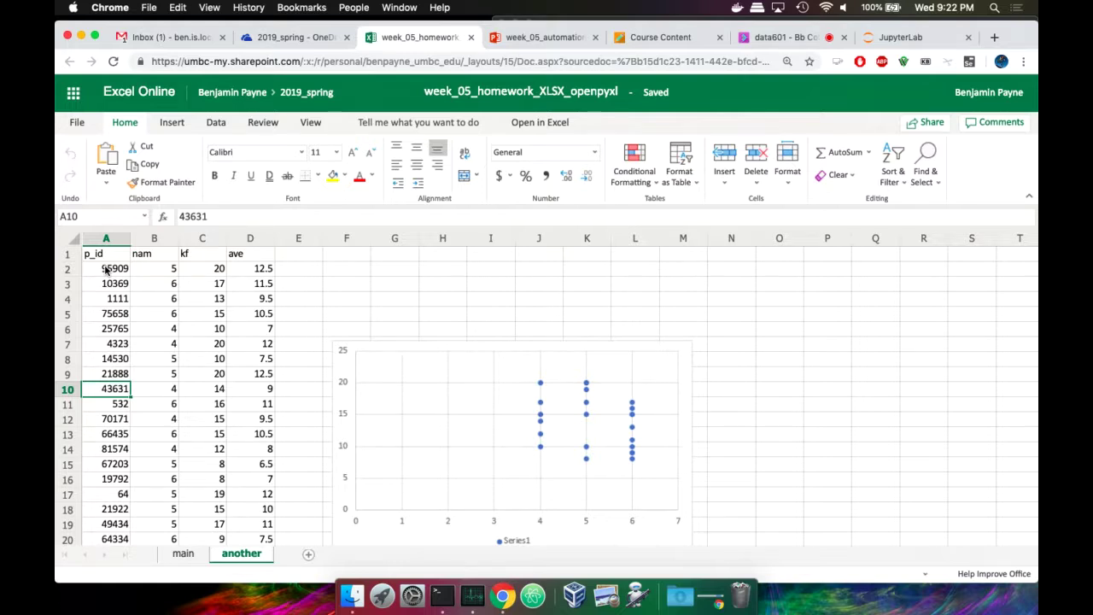
- Compare the two worksheets, selecting the nam, kf and ave headers on another and the empty header cells G1:I1 on main
{"action": "left_click", "coordinate": [181, 554]}
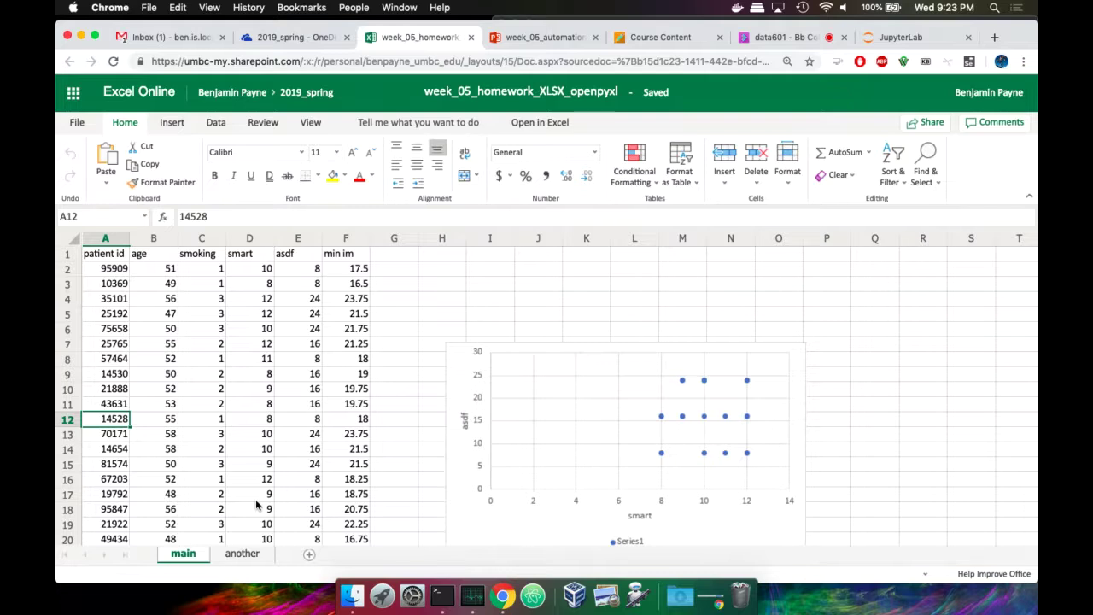
{"action": "left_click", "coordinate": [239, 555]}
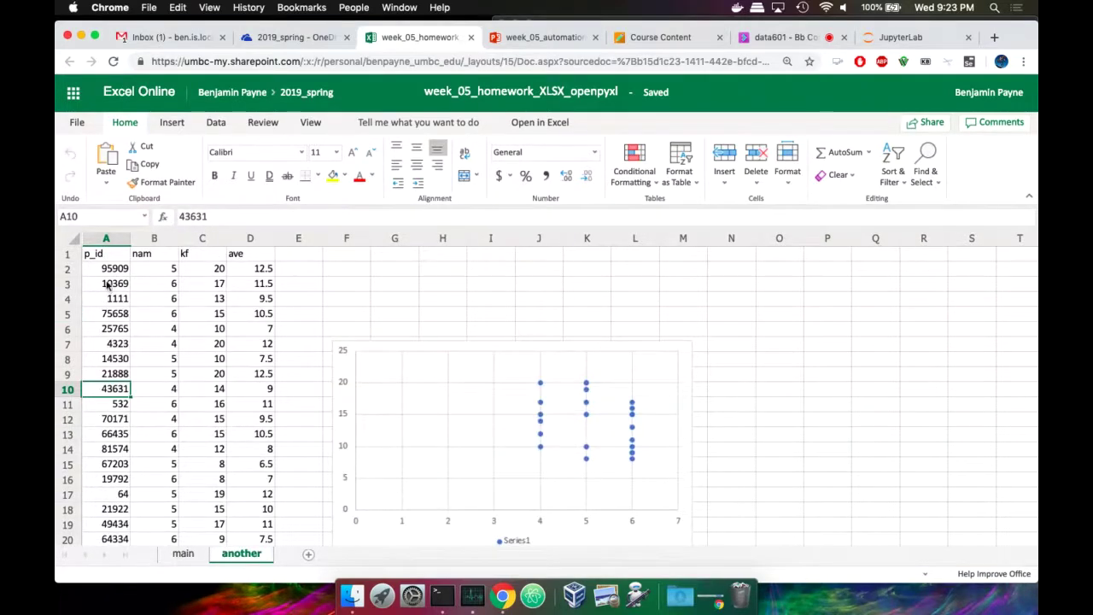
{"action": "left_click", "coordinate": [110, 272]}
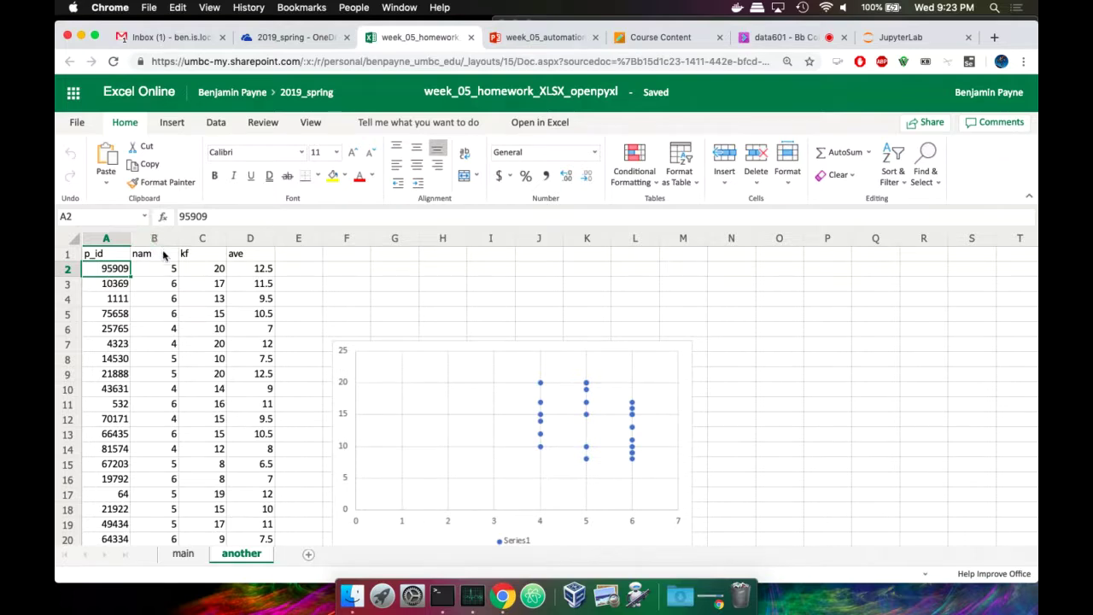
{"action": "left_click_drag", "start_coordinate": [161, 256], "coordinate": [242, 257]}
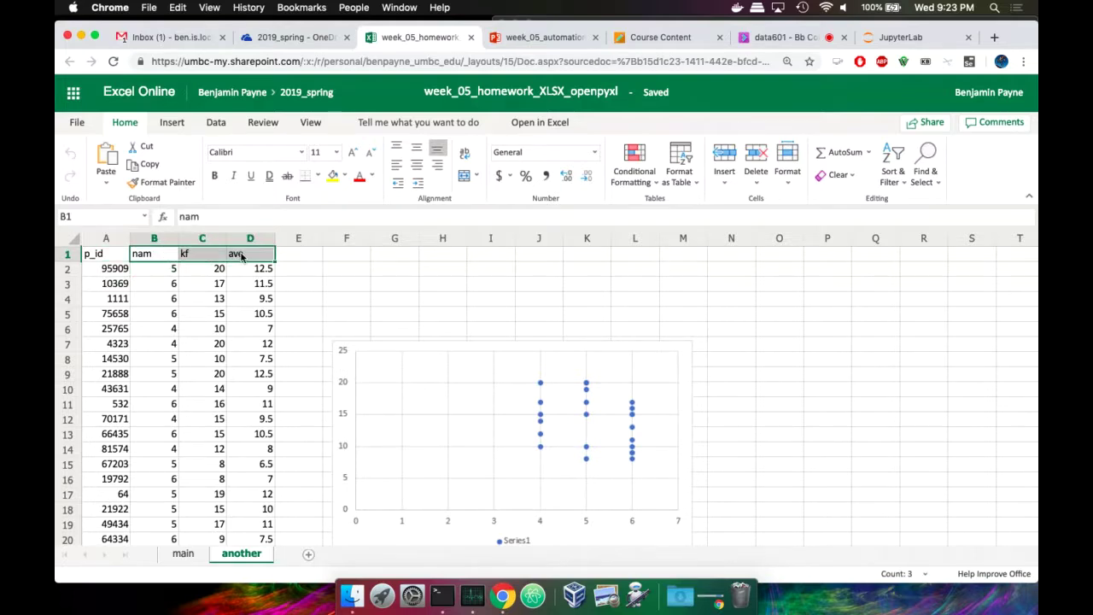
{"action": "left_click", "coordinate": [183, 553]}
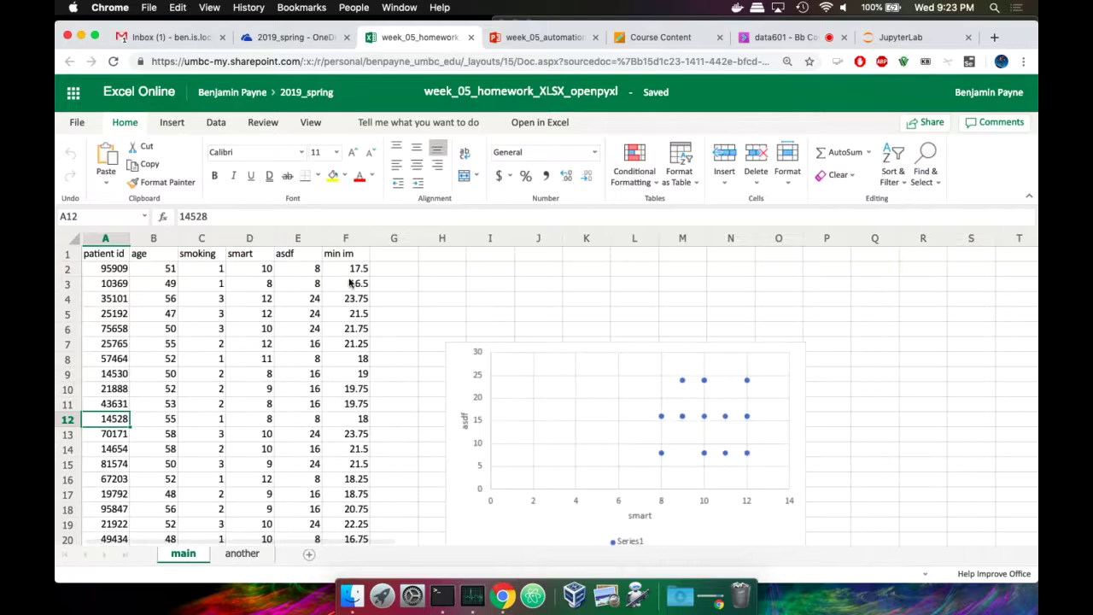
{"action": "left_click_drag", "start_coordinate": [384, 254], "coordinate": [479, 259]}
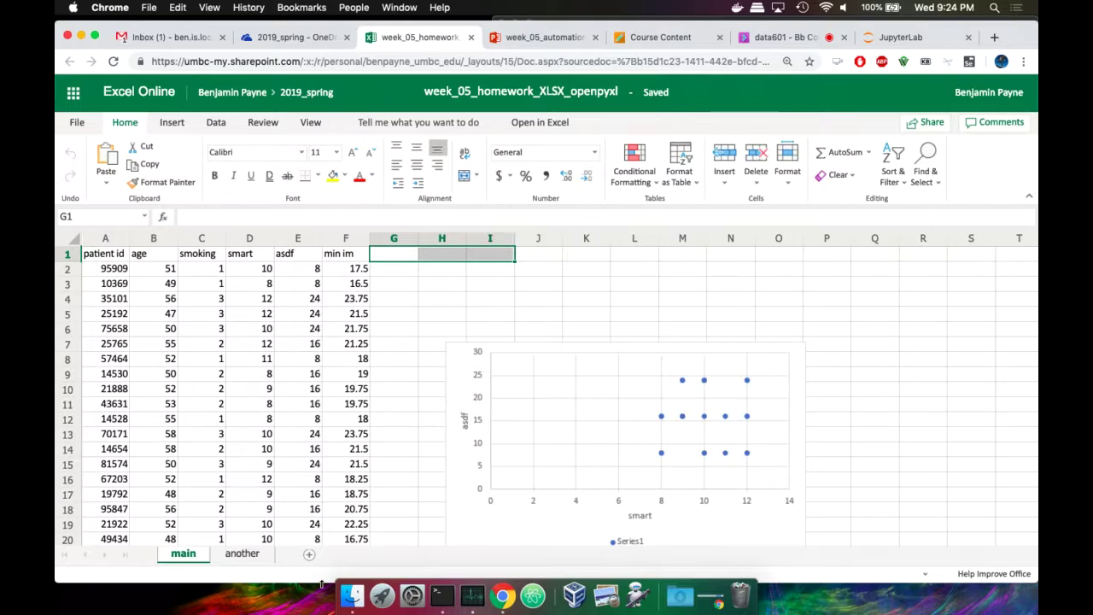
- Switch to the week_05_automation_class_notes presentation and present the "Homework: use openpyxl" slide full screen
{"action": "left_click", "coordinate": [516, 39]}
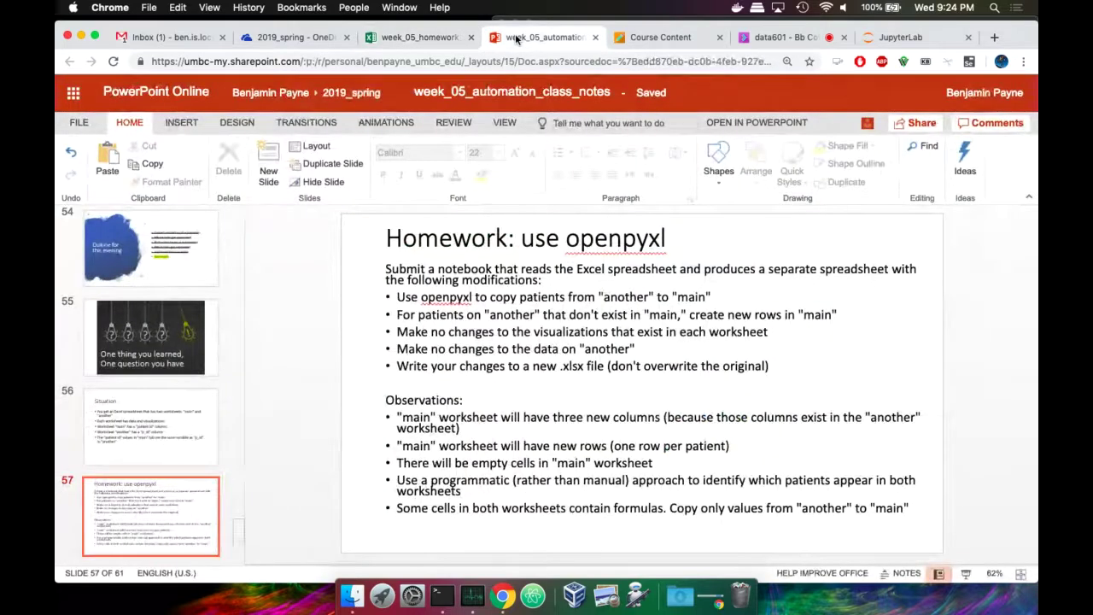
{"action": "left_click", "coordinate": [966, 573]}
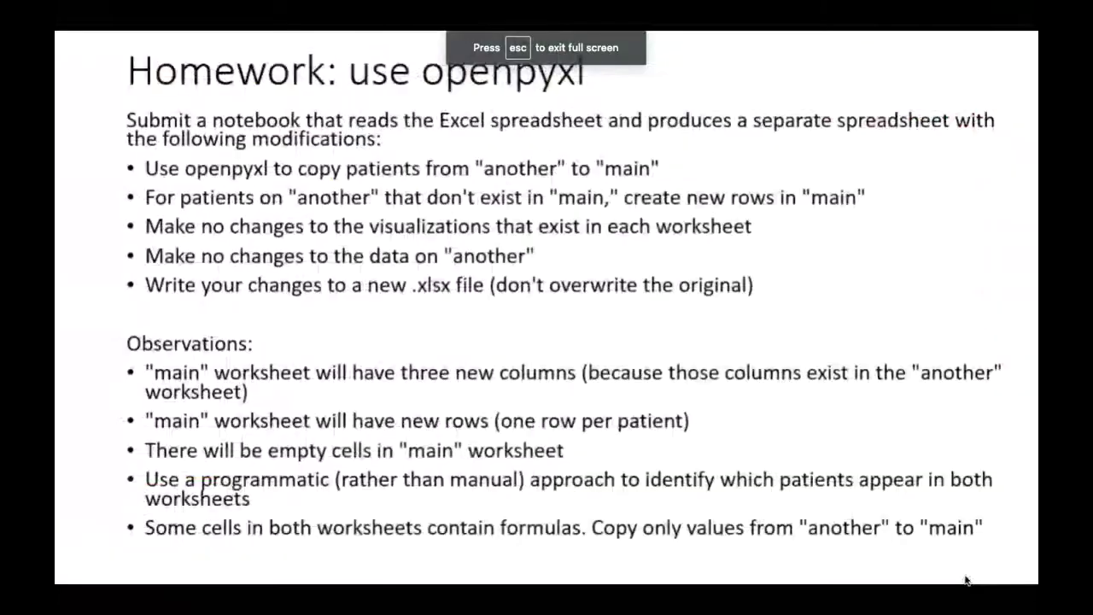
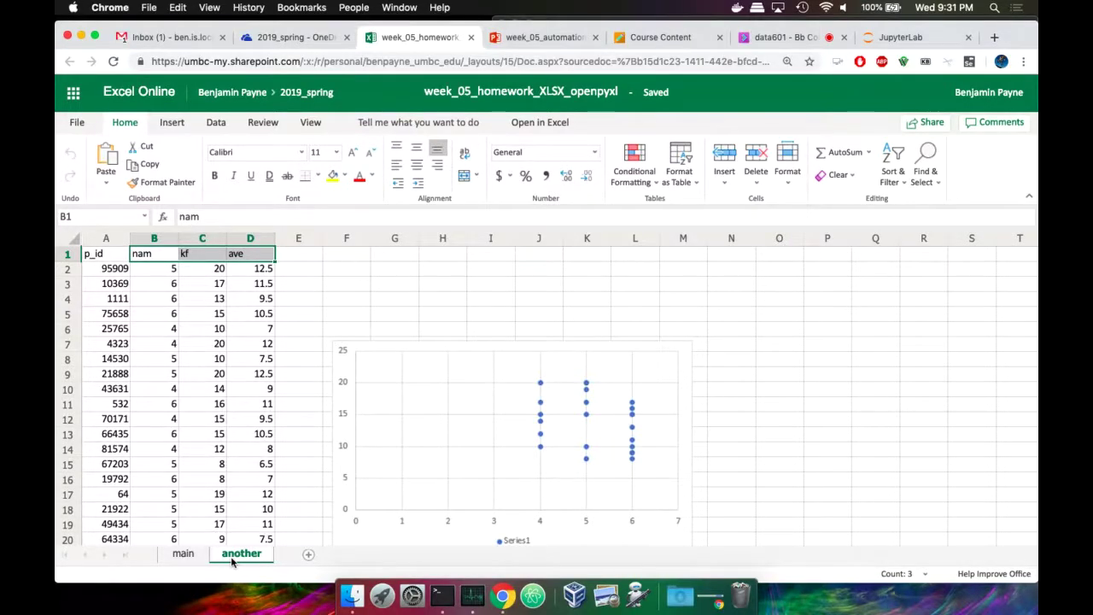
- Inspect the main worksheet's last rows, the formula in cell F17 and the smart versus asdf chart, and return to the first rows
{"action": "left_click", "coordinate": [184, 557]}
{"action": "scroll", "coordinate": [209, 494], "scroll_direction": "down", "scroll_amount": 6}
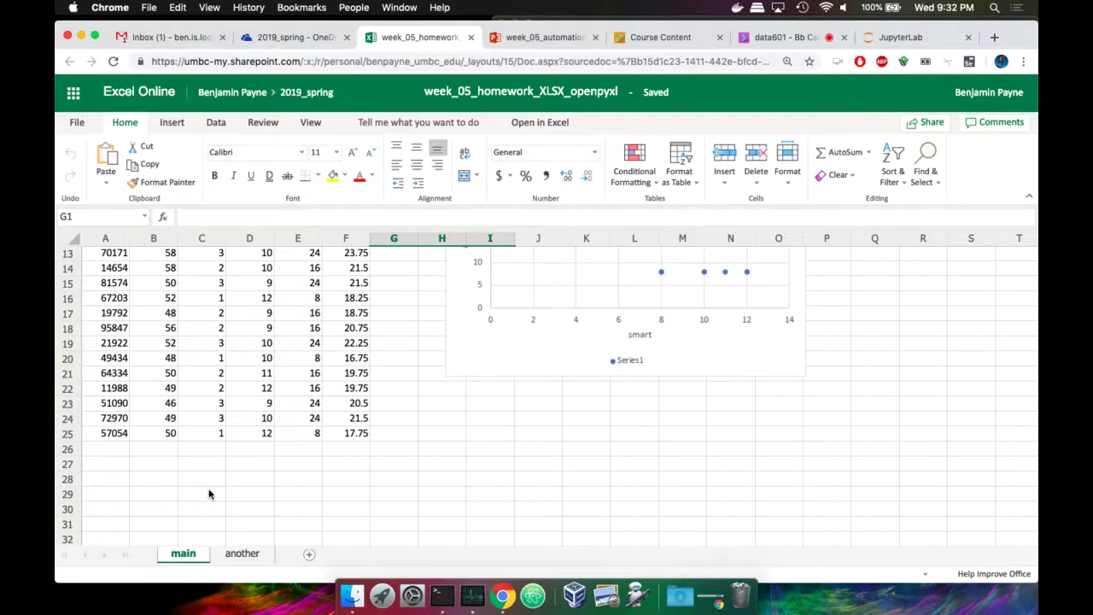
{"action": "left_click", "coordinate": [350, 314]}
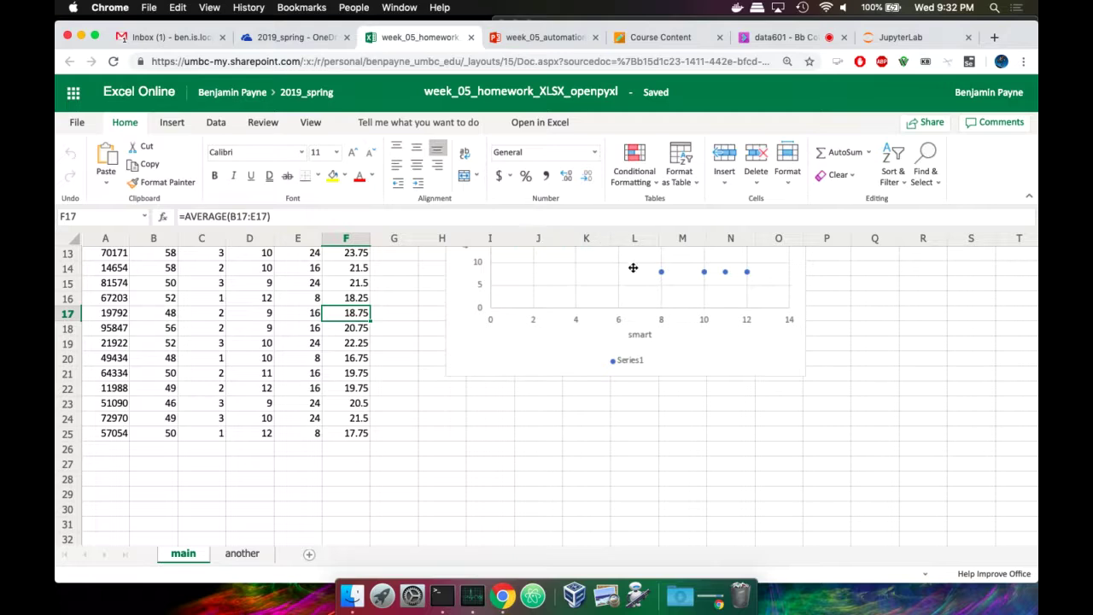
{"action": "left_click", "coordinate": [662, 273]}
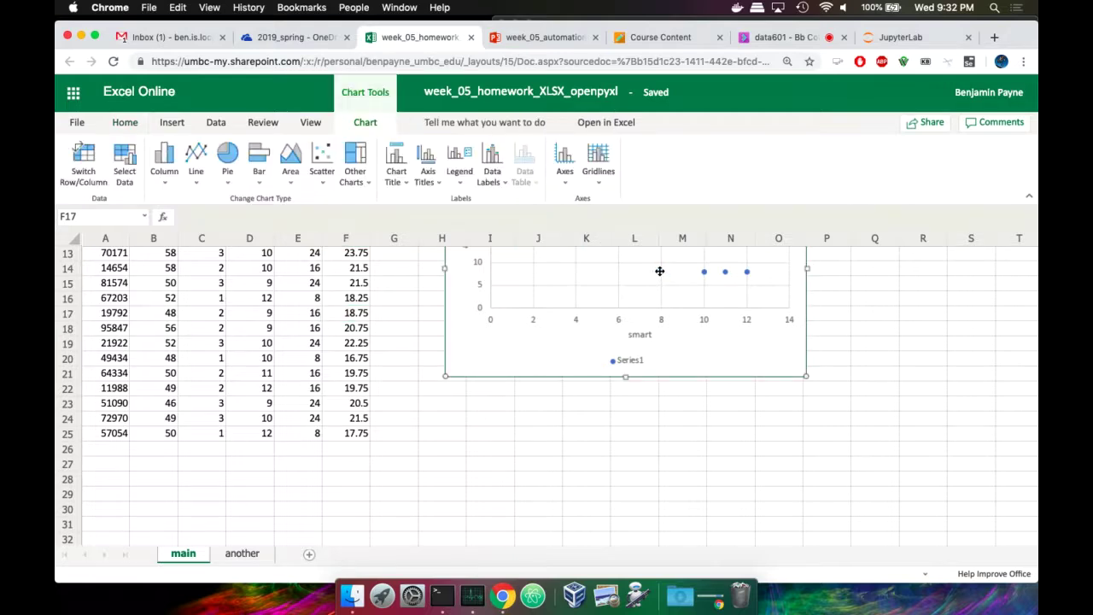
{"action": "scroll", "coordinate": [630, 302], "scroll_direction": "up", "scroll_amount": 3}
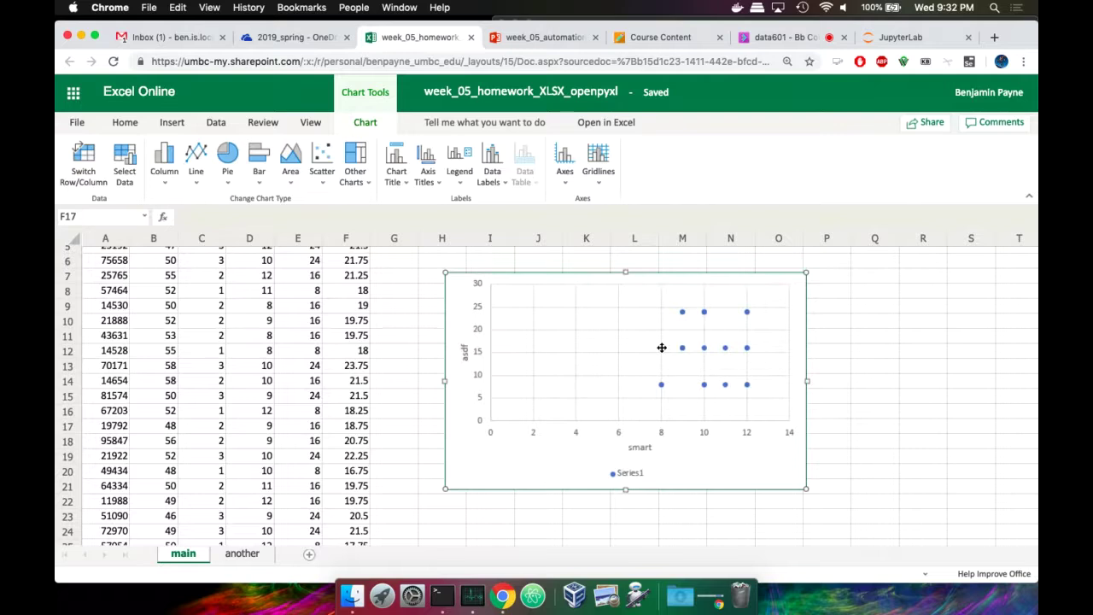
{"action": "left_click", "coordinate": [863, 416]}
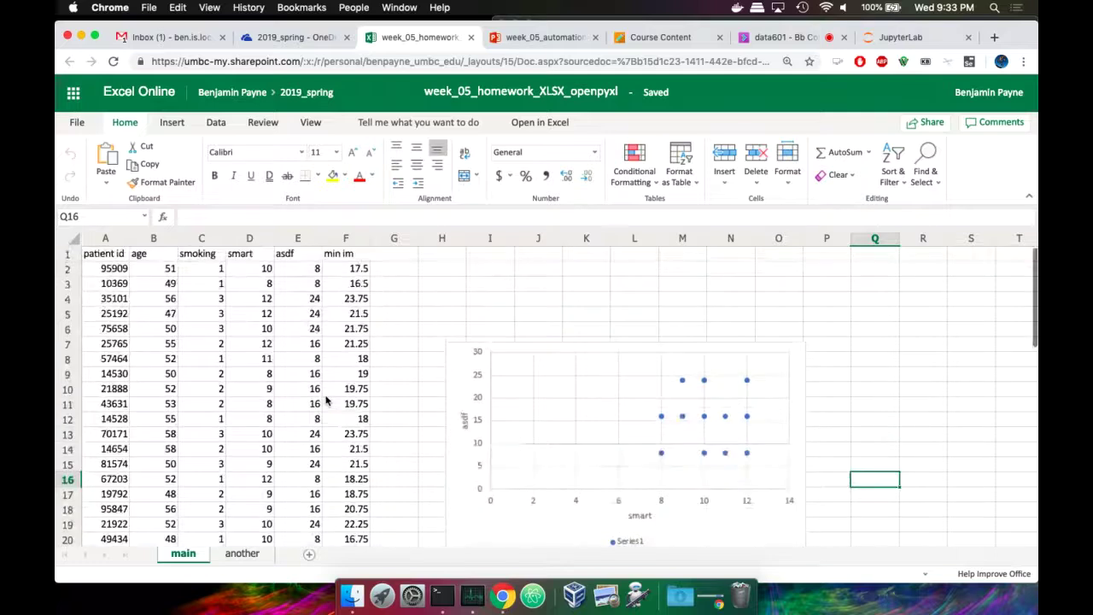
{"action": "scroll", "coordinate": [329, 400], "scroll_direction": "up", "scroll_amount": 2}
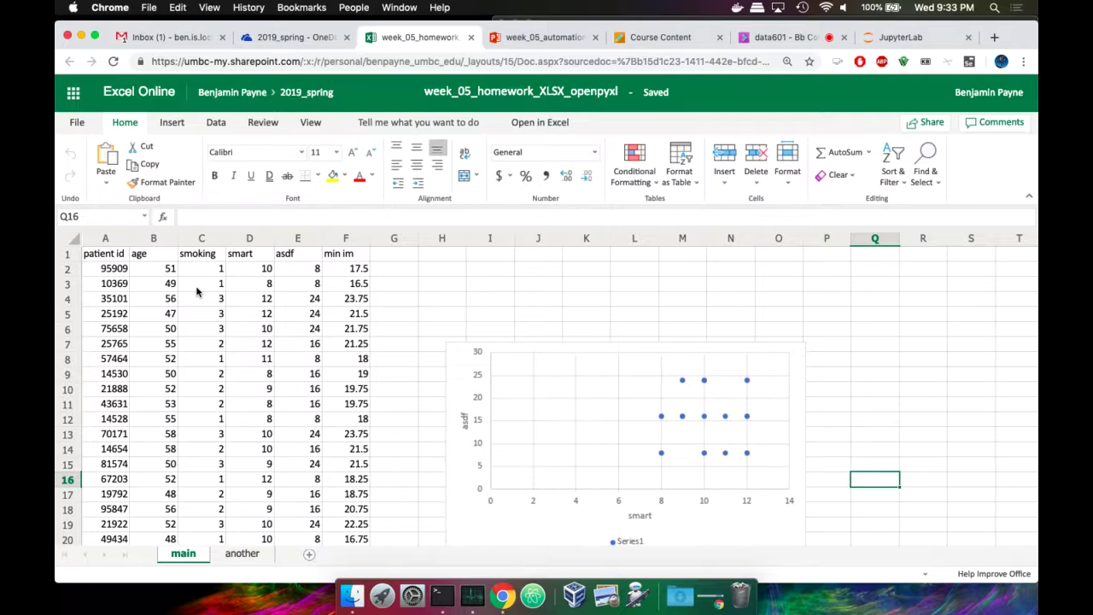
- Match the patient in A2 on both worksheets, highlighting target cells G2:I2 on main and source cells B2:D2 on another
{"action": "left_click", "coordinate": [241, 554]}
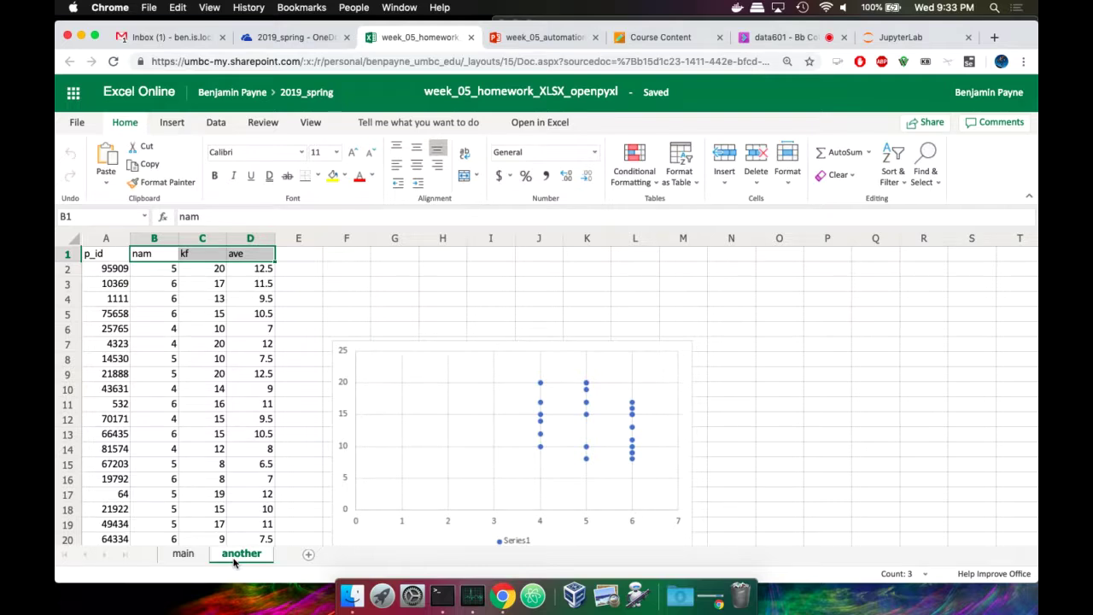
{"action": "left_click", "coordinate": [99, 270]}
{"action": "left_click", "coordinate": [185, 555]}
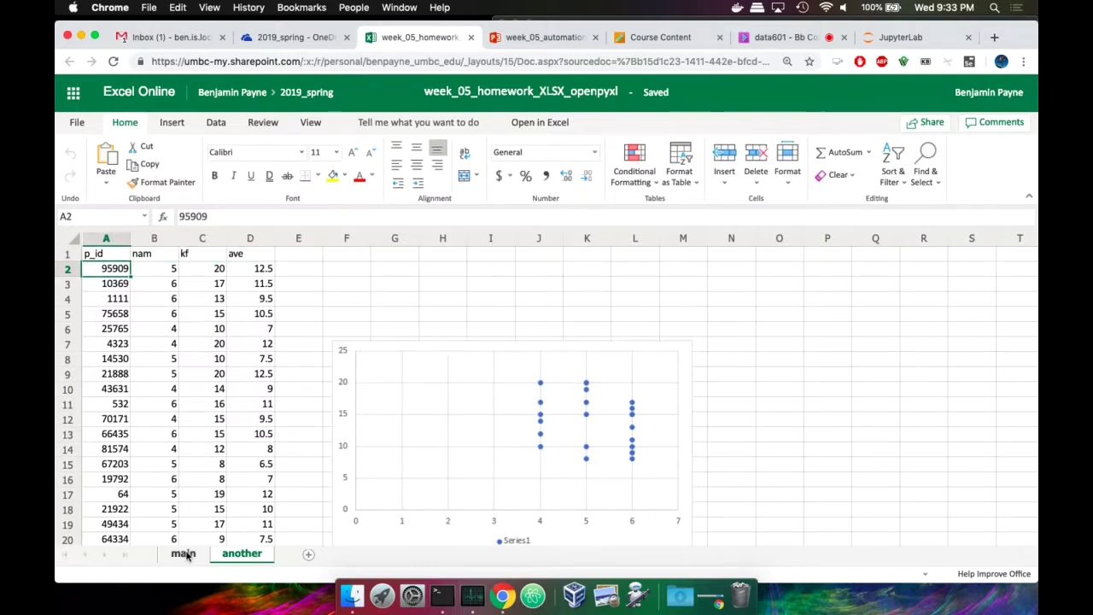
{"action": "left_click", "coordinate": [107, 270]}
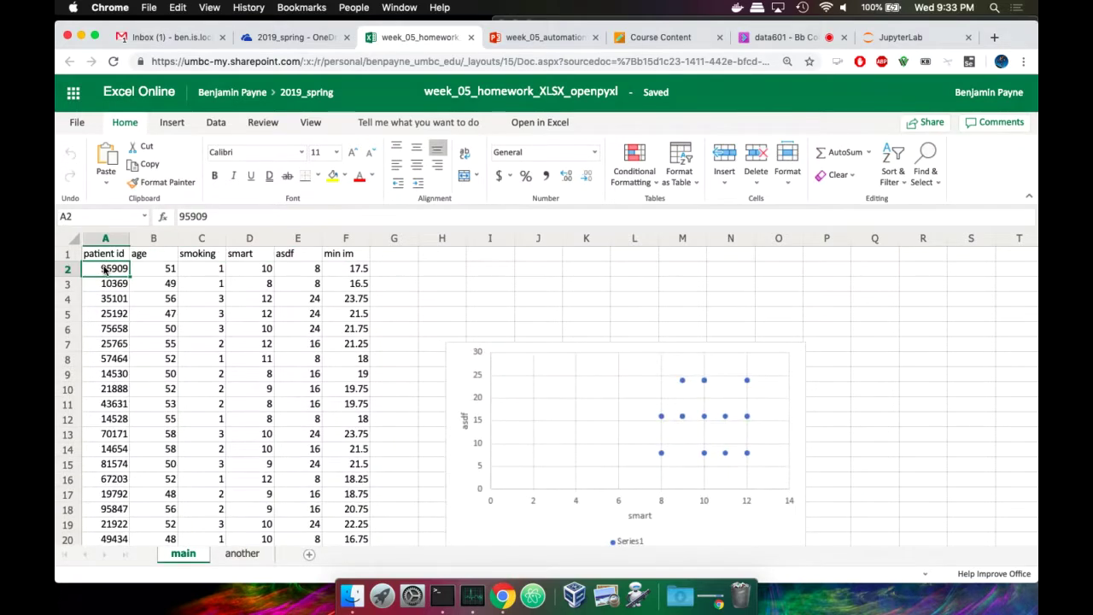
{"action": "left_click_drag", "start_coordinate": [400, 269], "coordinate": [493, 270]}
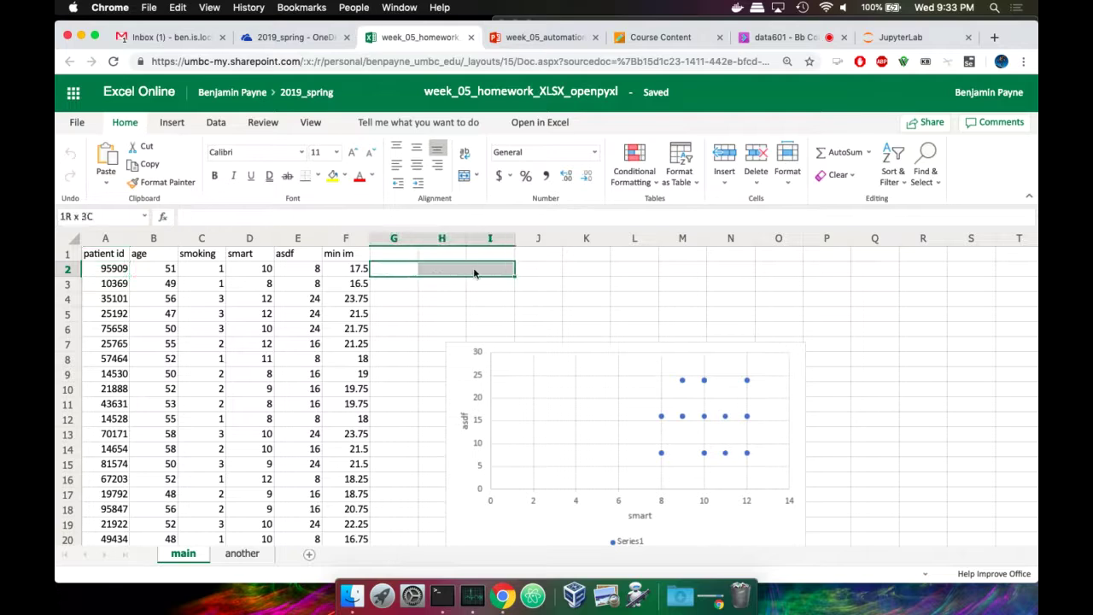
{"action": "left_click", "coordinate": [243, 554]}
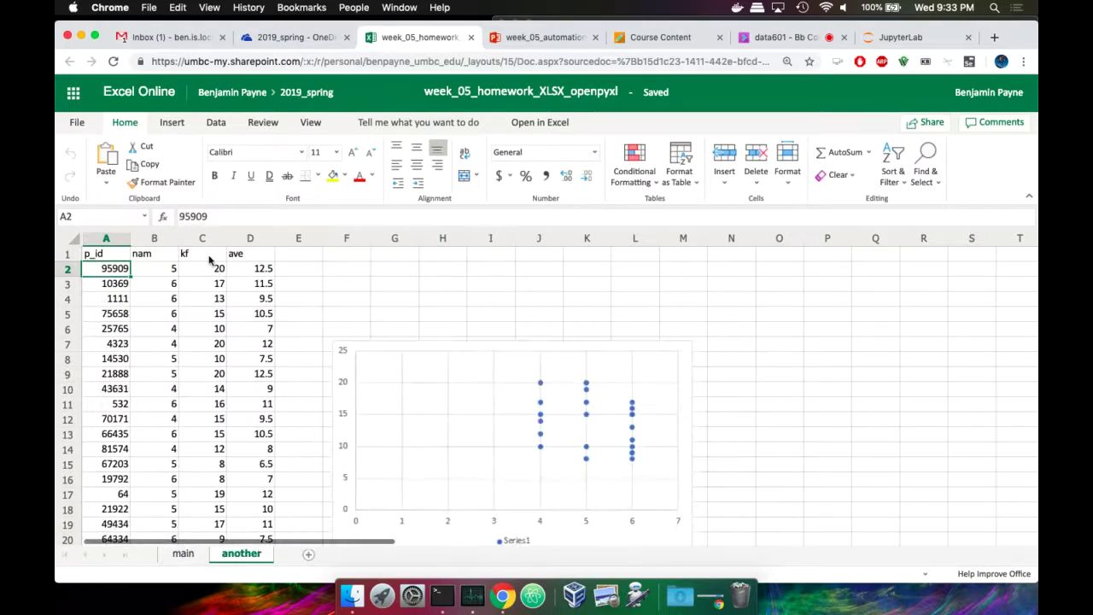
{"action": "left_click_drag", "start_coordinate": [148, 268], "coordinate": [257, 270]}
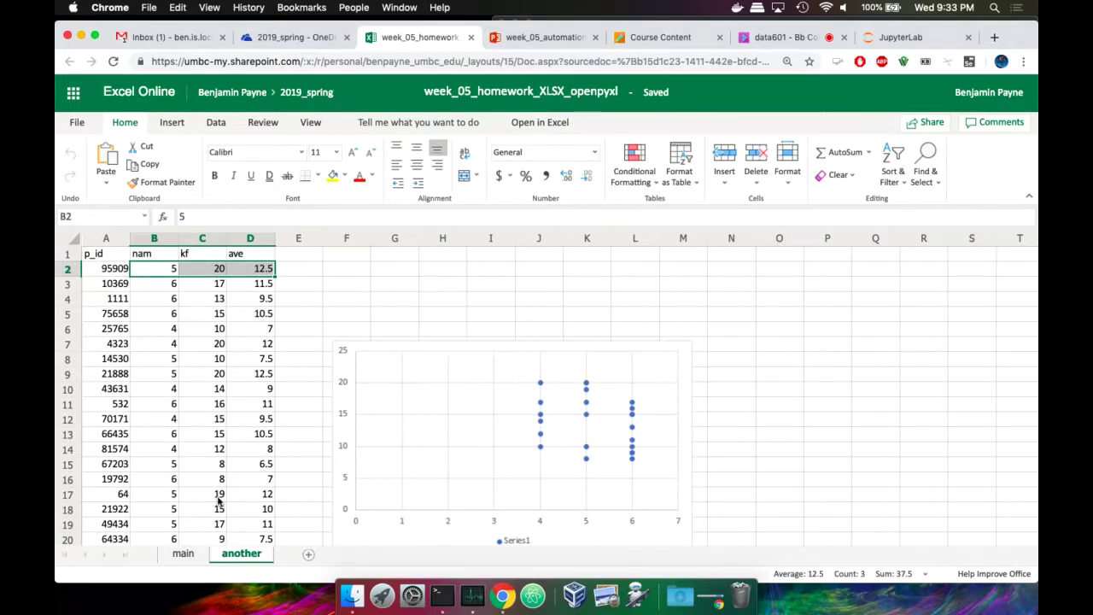
{"action": "left_click", "coordinate": [183, 555]}
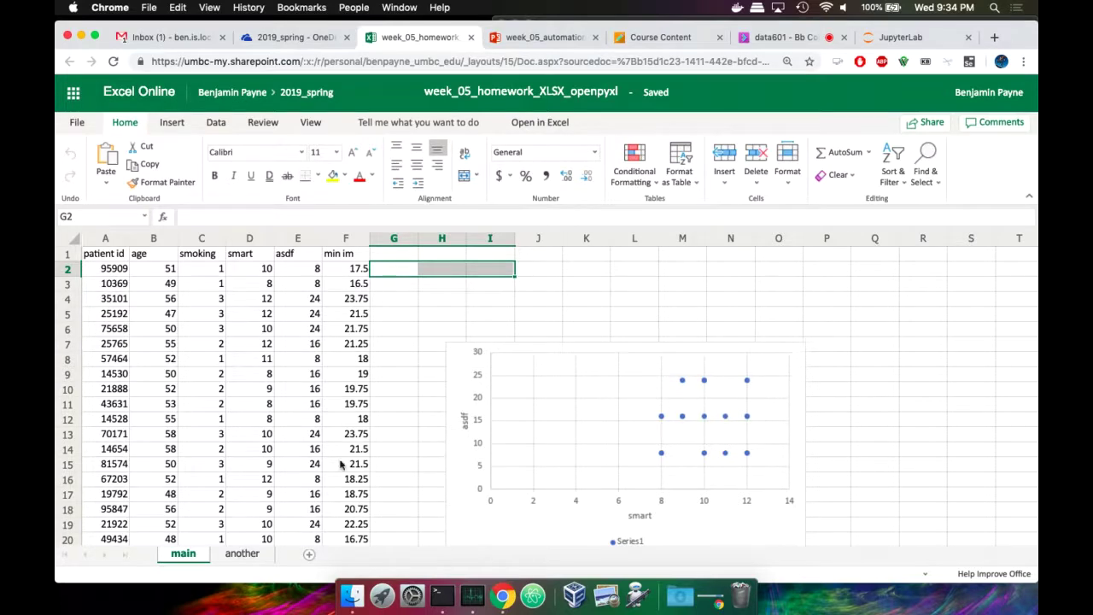
- Select the patient in A4 on another, and mark row 26 on main as its new row, highlighting A26, B26:F26 and G26:I26
{"action": "left_click", "coordinate": [242, 554]}
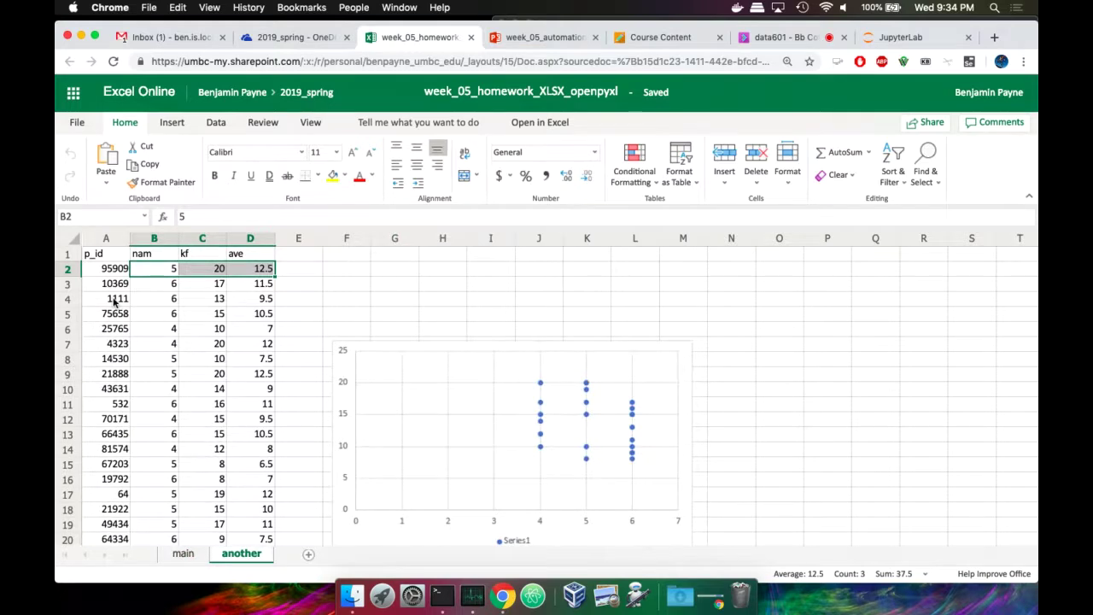
{"action": "left_click", "coordinate": [113, 300]}
{"action": "left_click", "coordinate": [183, 553]}
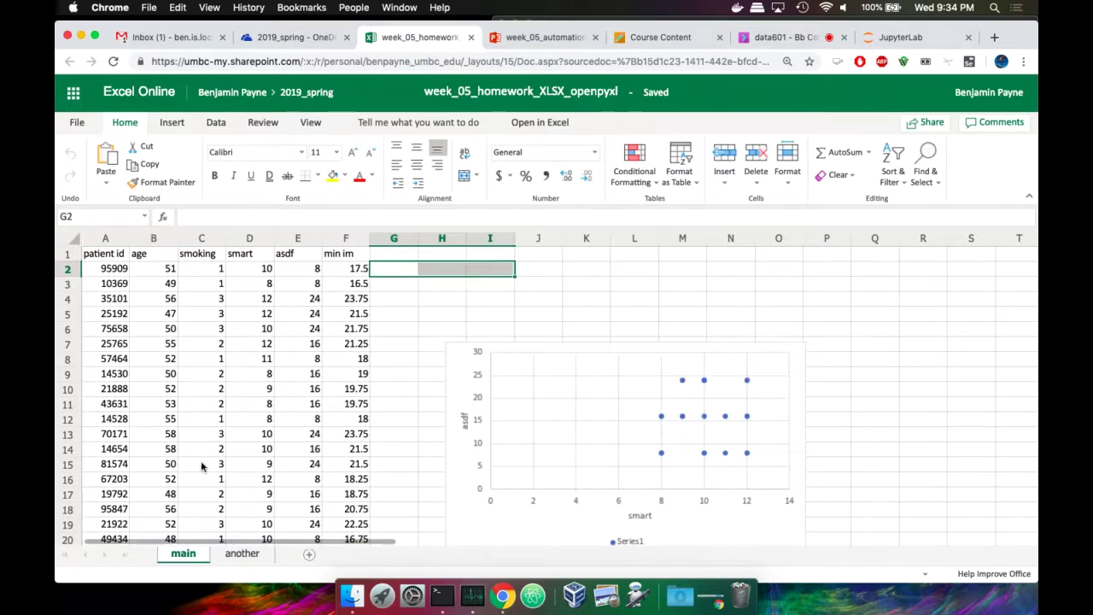
{"action": "scroll", "coordinate": [203, 466], "scroll_direction": "down", "scroll_amount": 3}
{"action": "scroll", "coordinate": [202, 466], "scroll_direction": "down", "scroll_amount": 1}
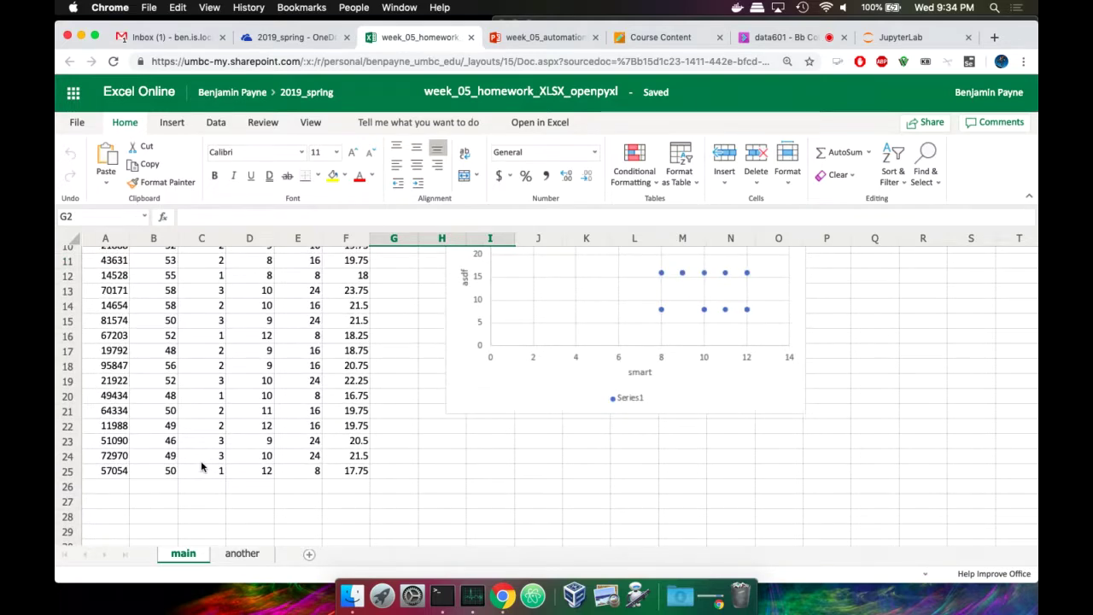
{"action": "left_click", "coordinate": [103, 488]}
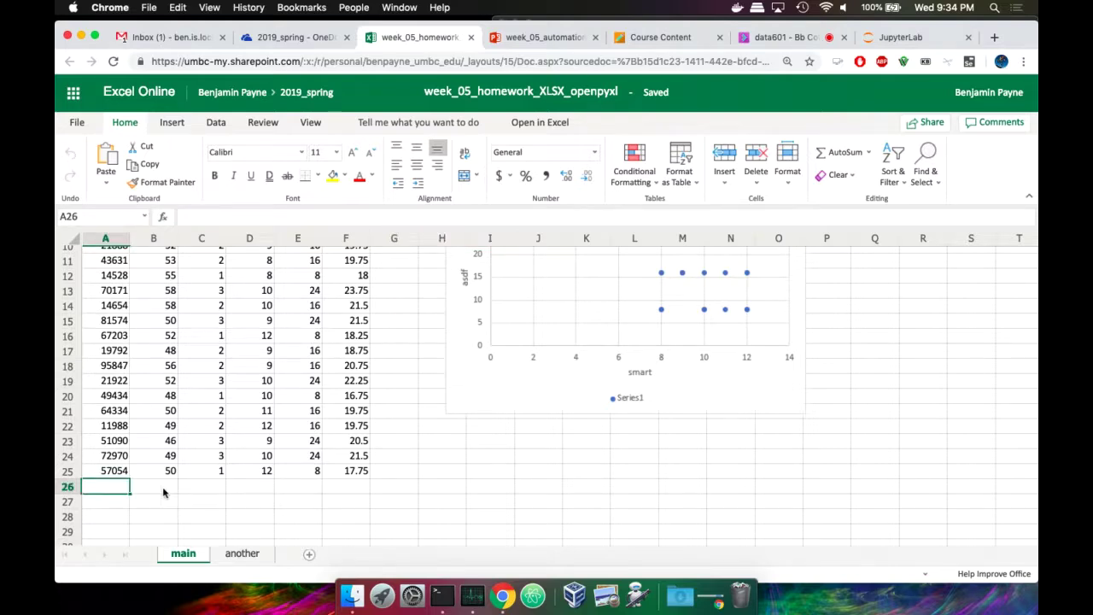
{"action": "left_click_drag", "start_coordinate": [163, 491], "coordinate": [326, 480]}
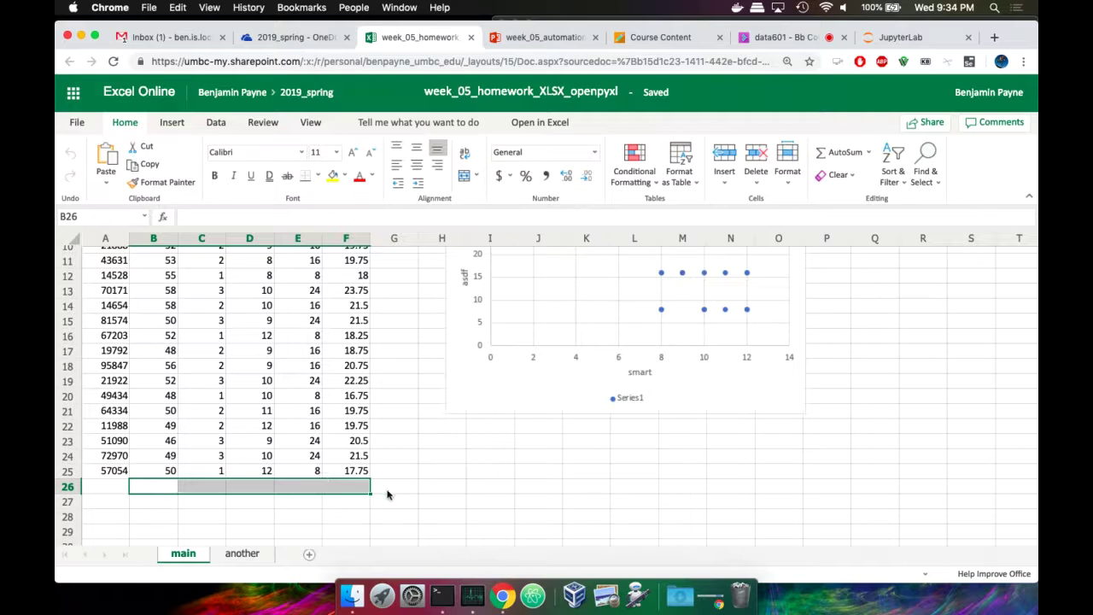
{"action": "left_click", "coordinate": [387, 494]}
{"action": "left_click_drag", "start_coordinate": [386, 494], "coordinate": [503, 487]}
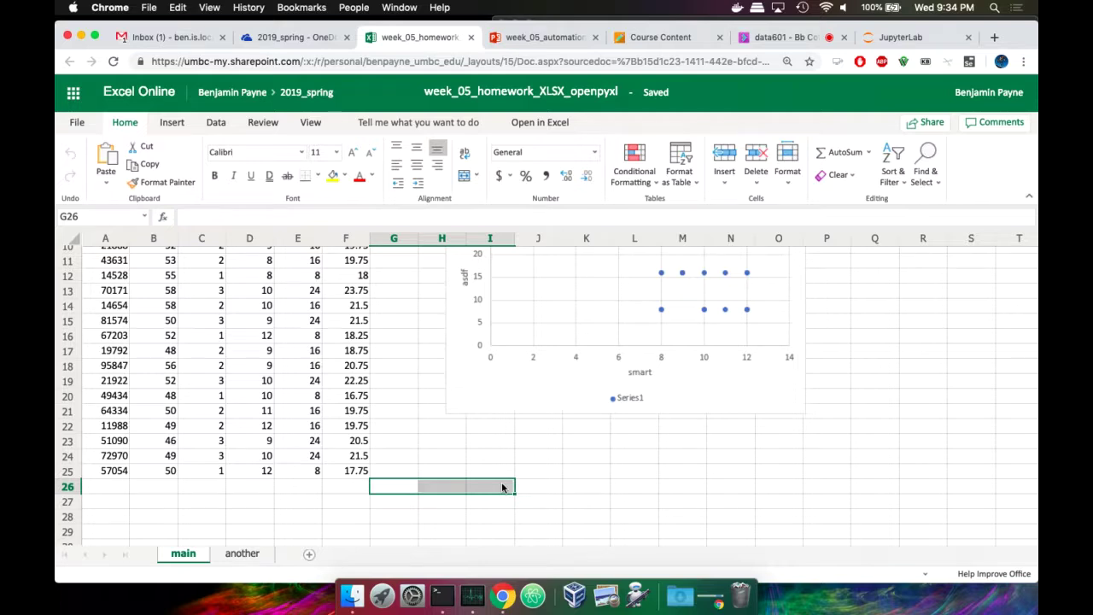
- Switch to the class notes presentation and show slide 58, "Design your approach to solving problem"
{"action": "left_click", "coordinate": [528, 37]}
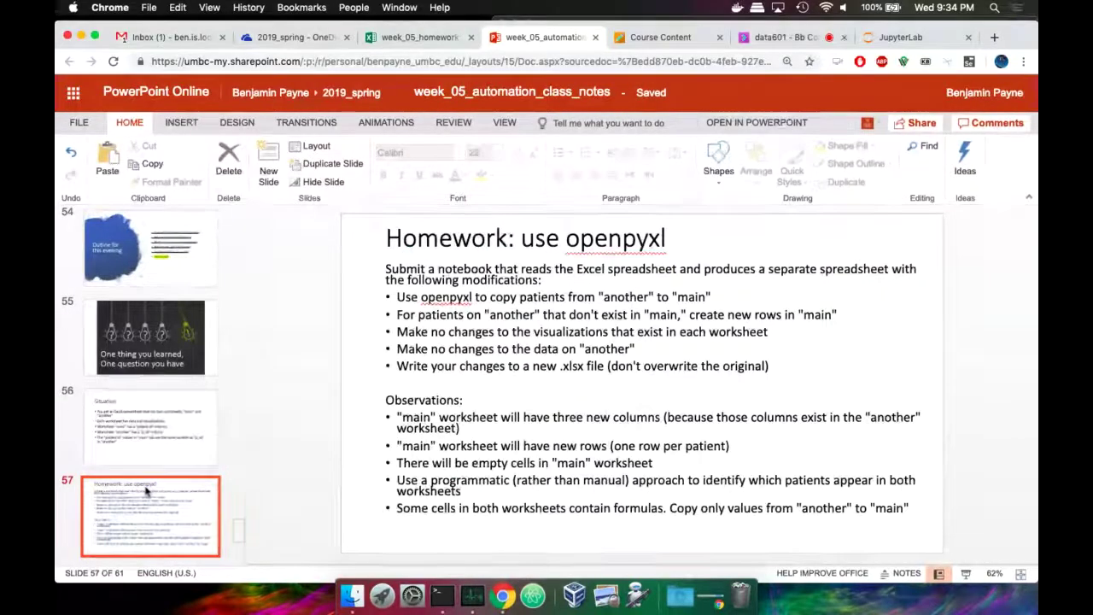
{"action": "key", "text": "Down"}
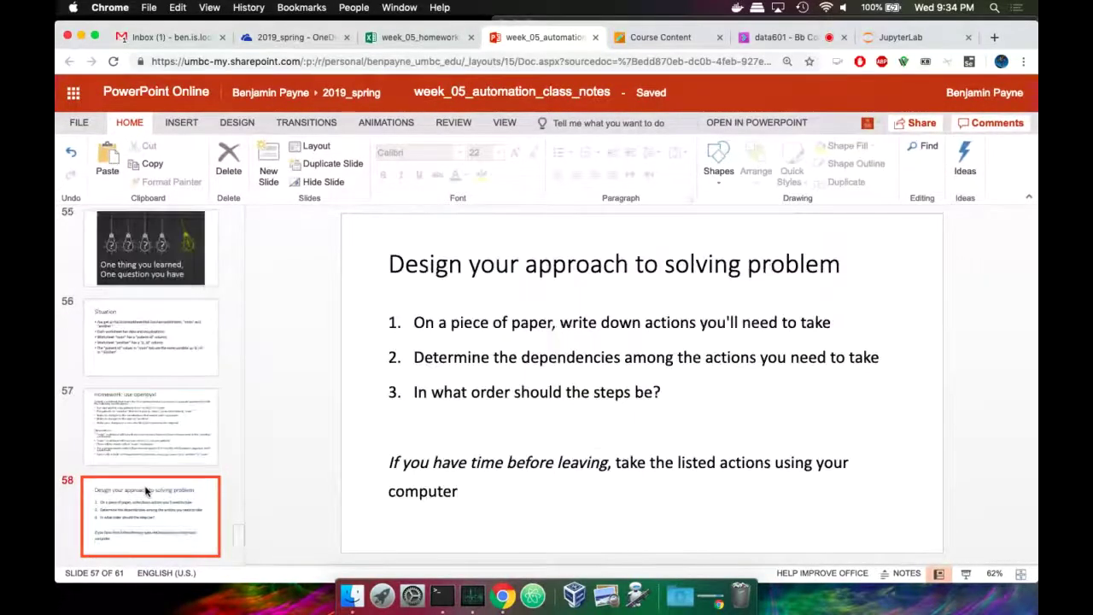